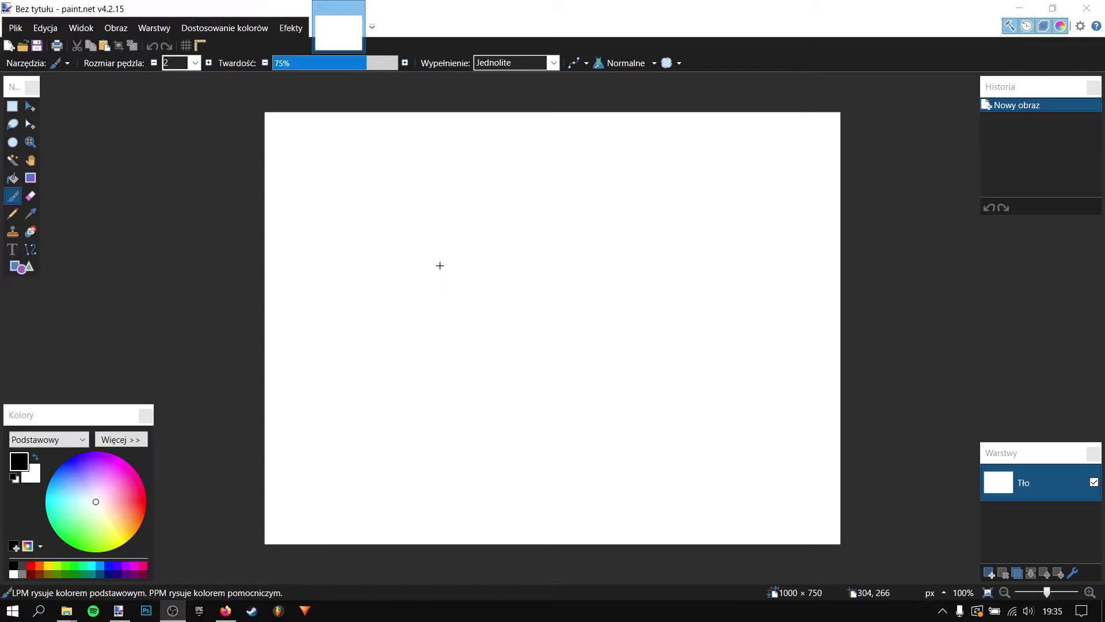
Open the image resize settings for the blank canvas
left_click(122, 28)
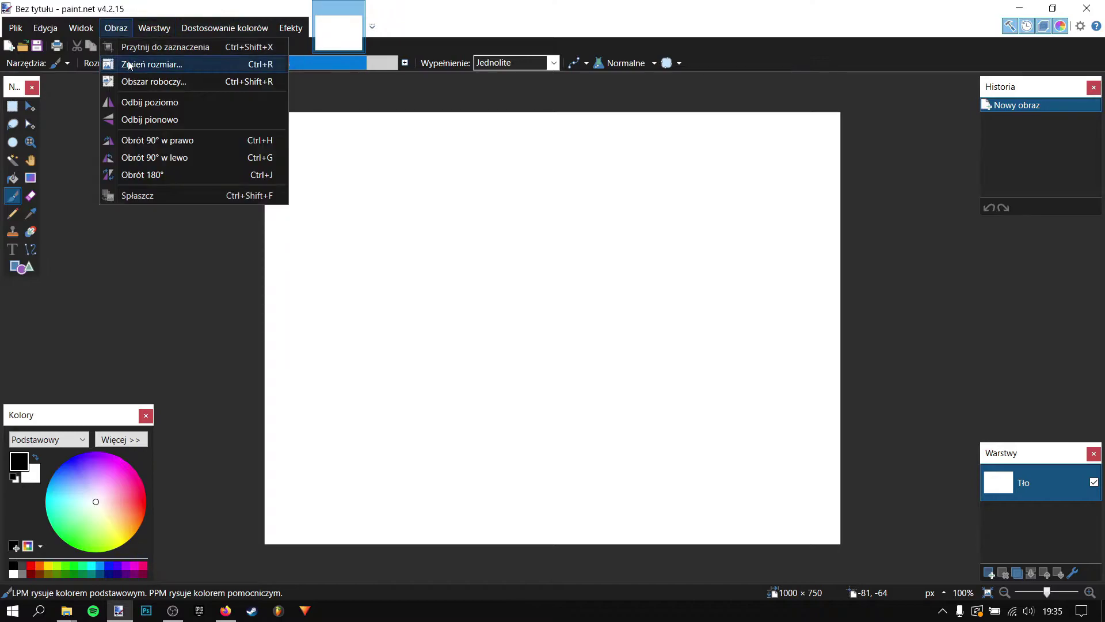
left_click(131, 65)
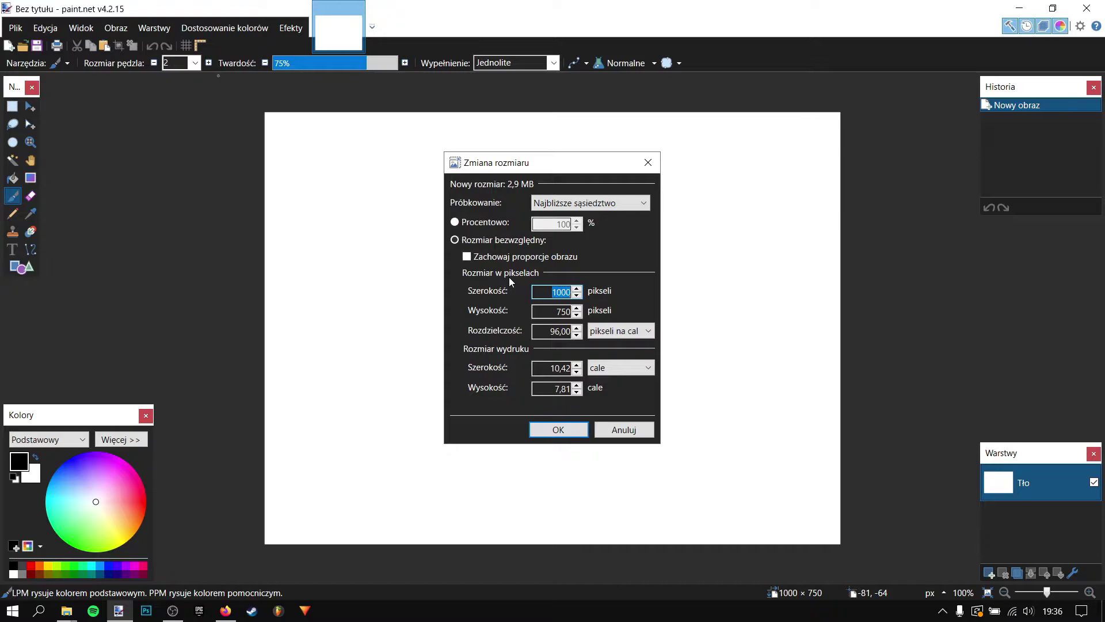
Check the monitor's resolution in the Windows display settings, keep 1920 × 1080, and return to the resize settings in paint.net
right_click(641, 609)
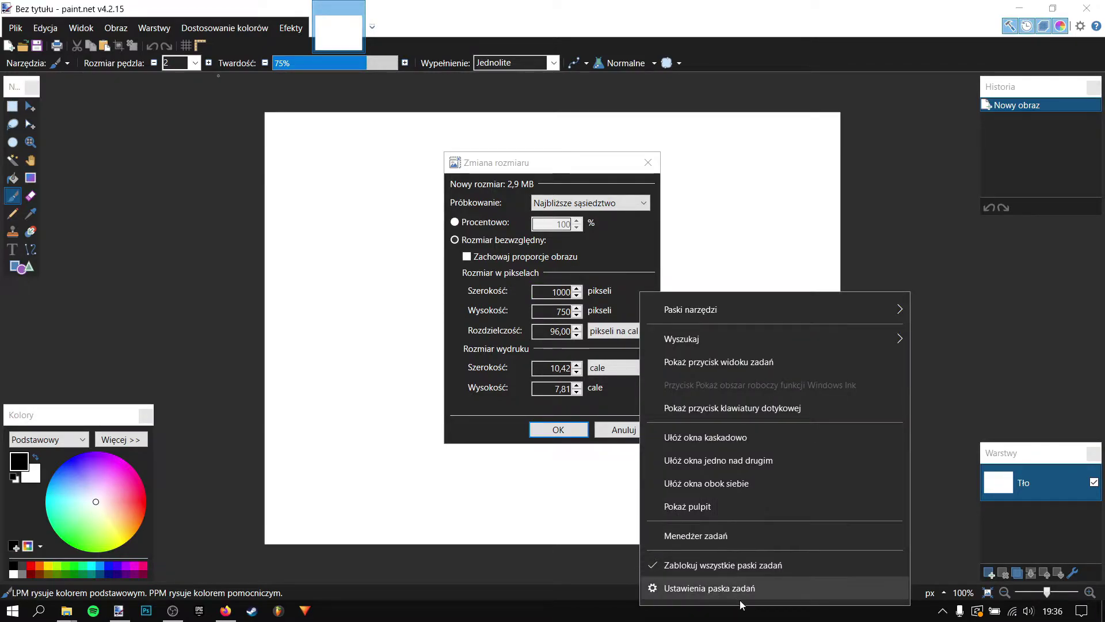
left_click(39, 610)
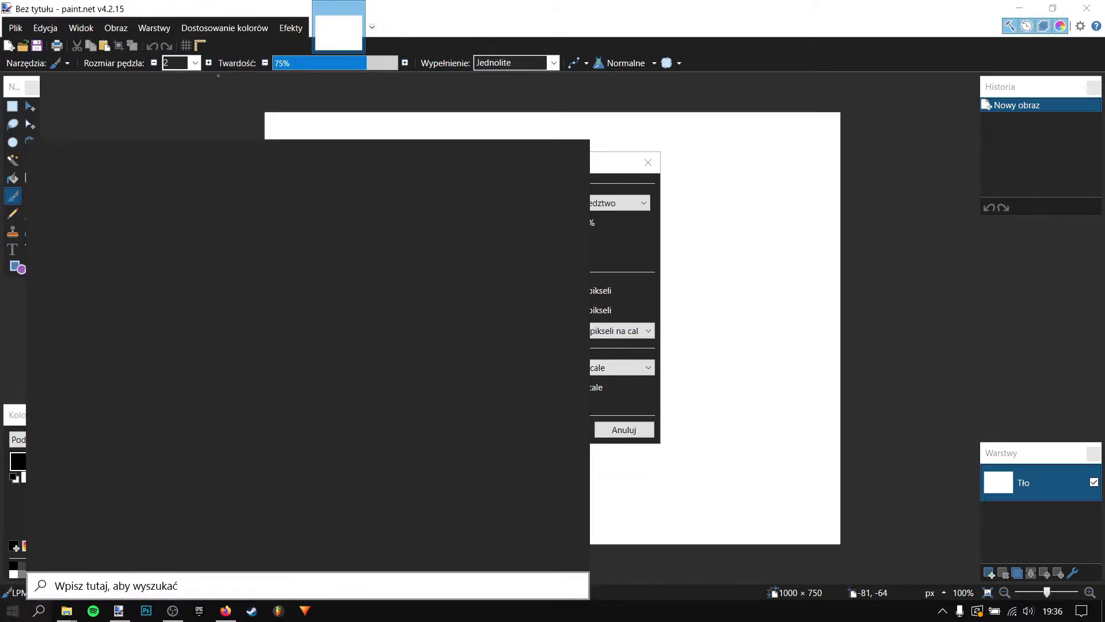
left_click(12, 610)
left_click(27, 558)
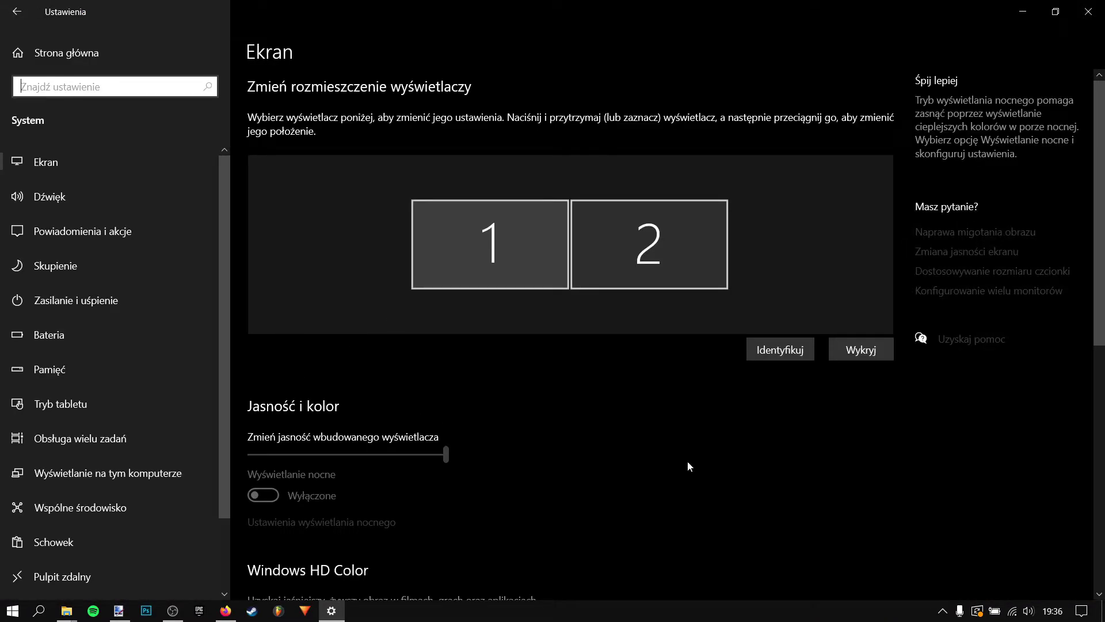
scroll(688, 463, "down", 7)
scroll(392, 333, "up", 7)
scroll(487, 298, "down", 3)
scroll(366, 188, "down", 5)
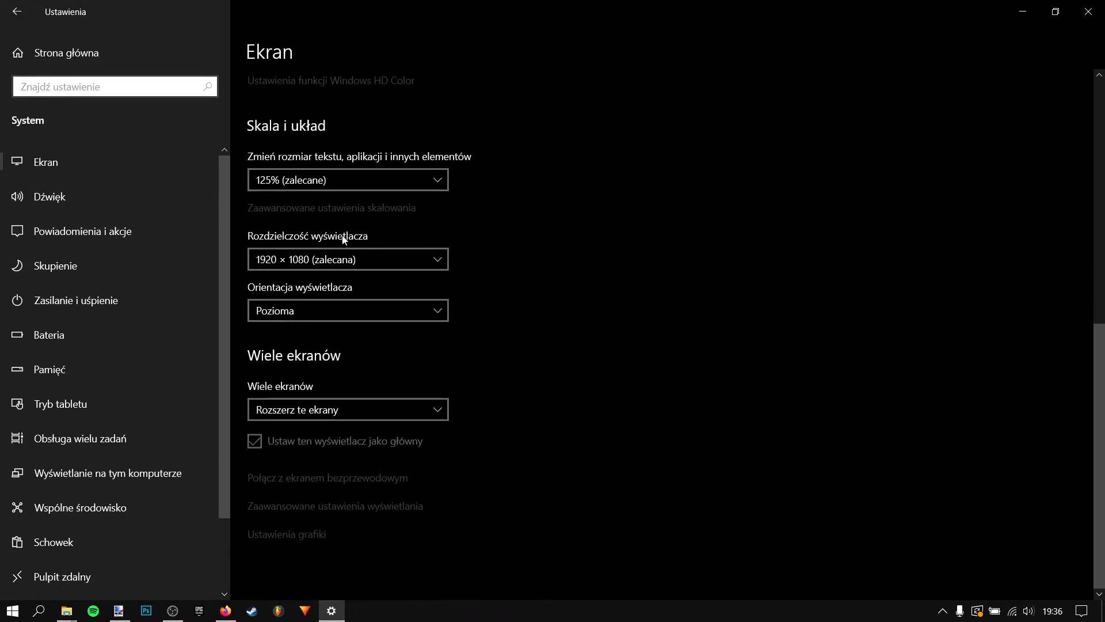
left_click(361, 258)
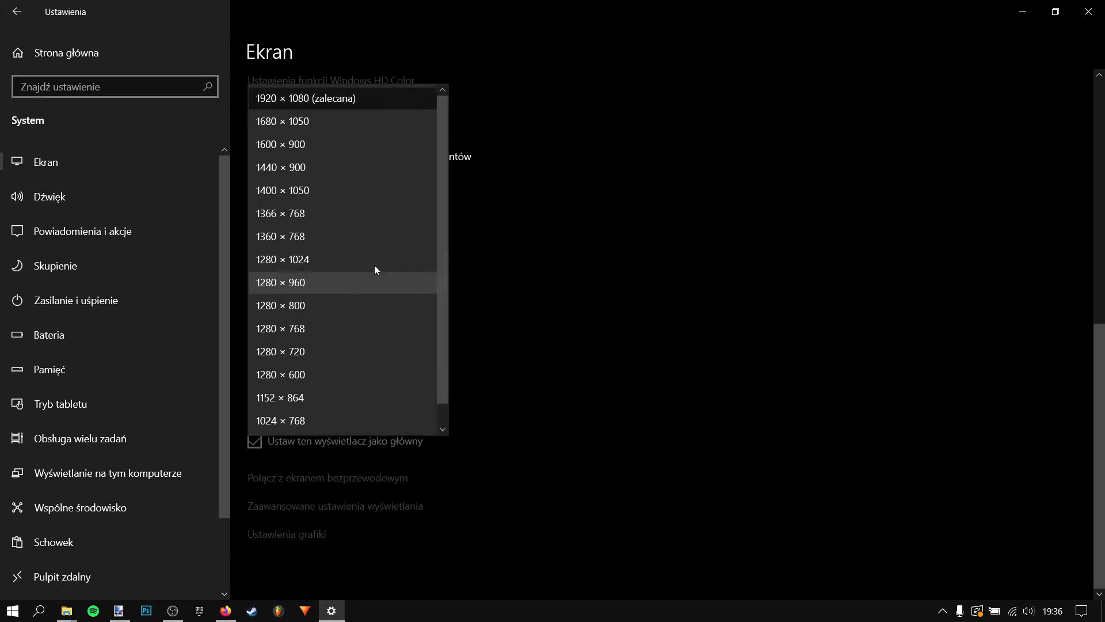
left_click(340, 99)
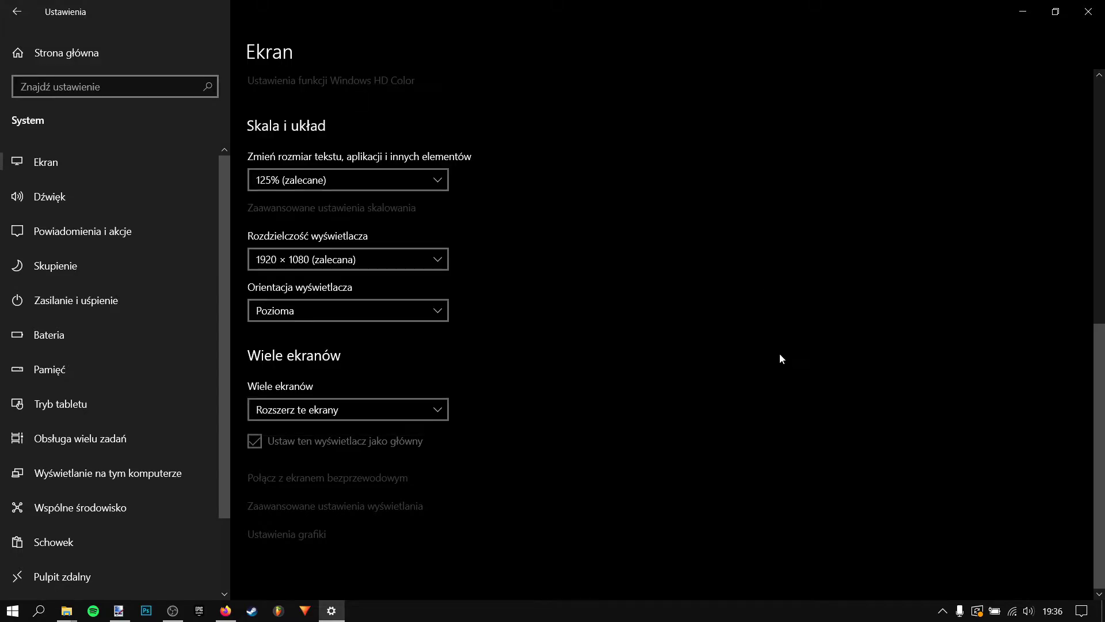
left_click(1089, 18)
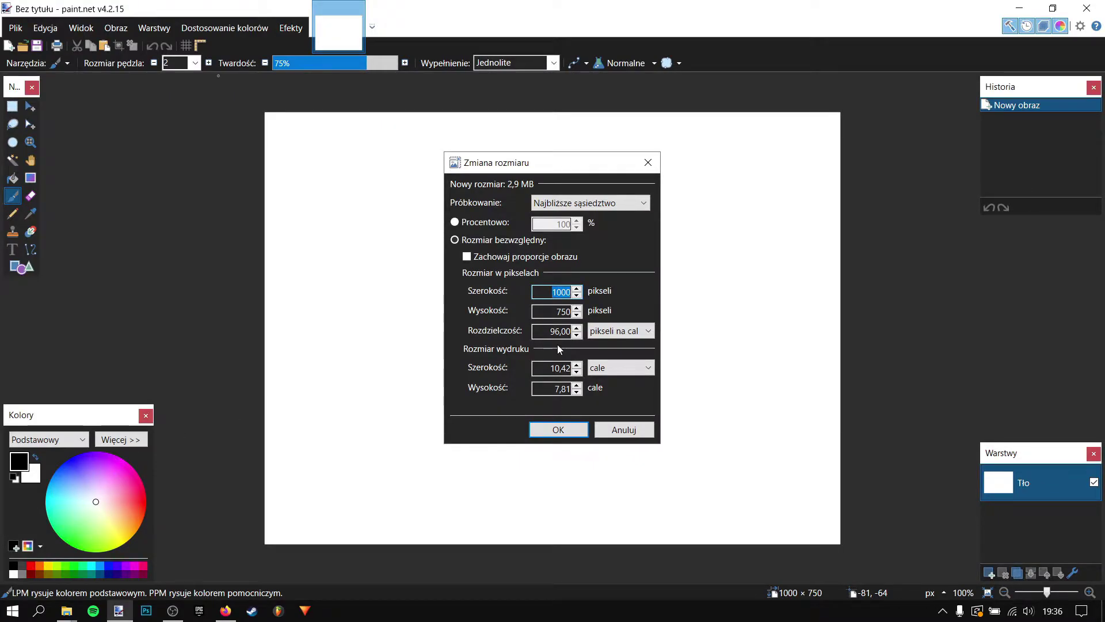
Resize the canvas to 1920 pixels wide and 1080 pixels high
type("1920")
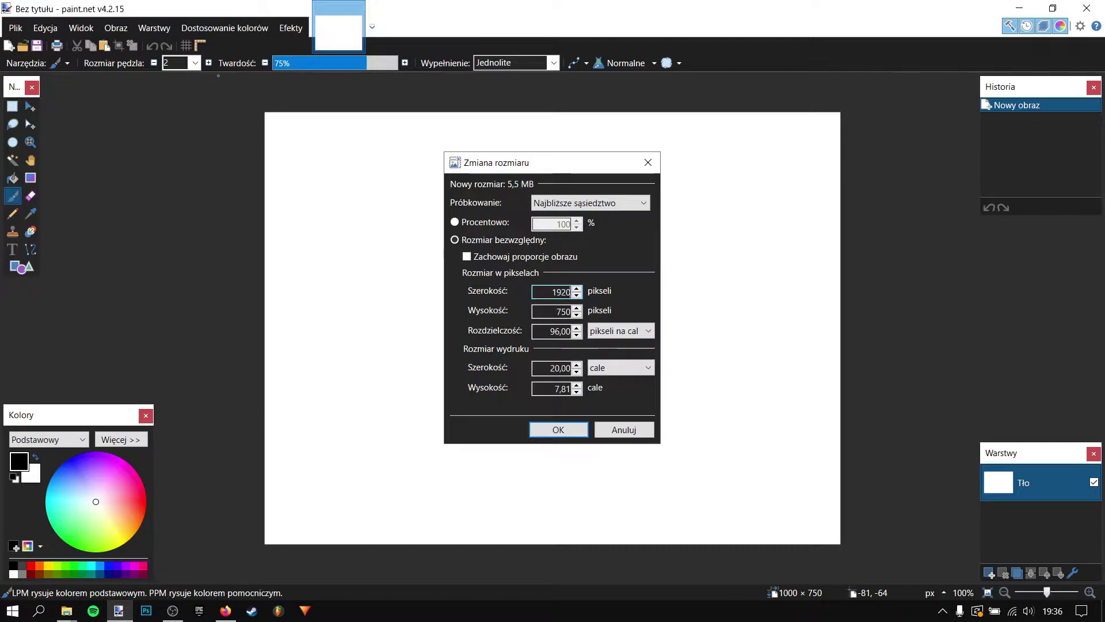
key("Tab")
type("1080")
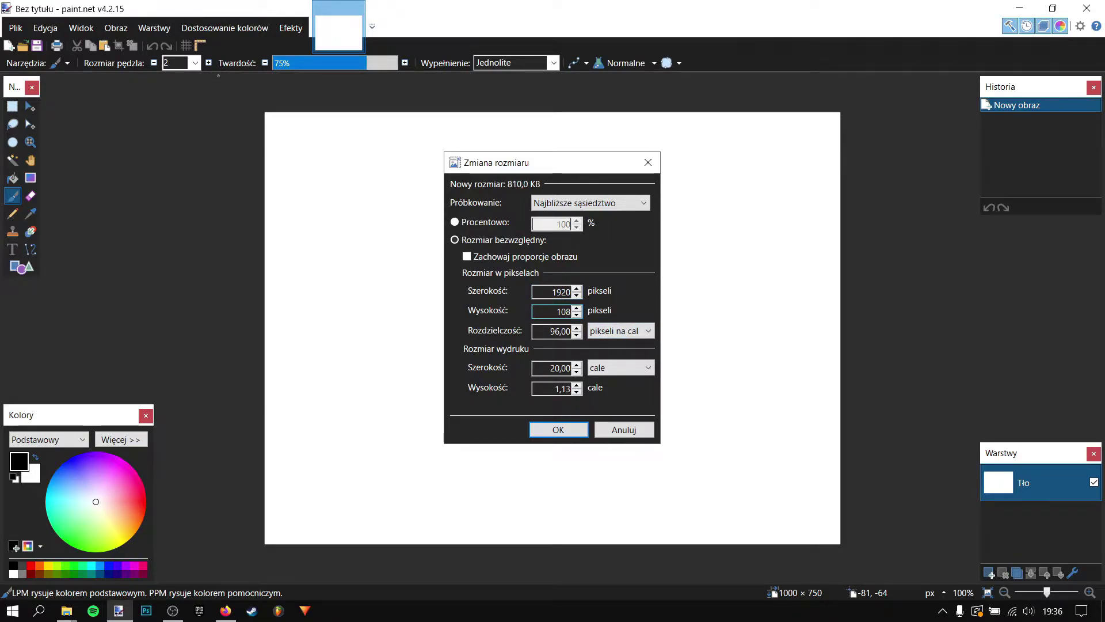
left_click(562, 431)
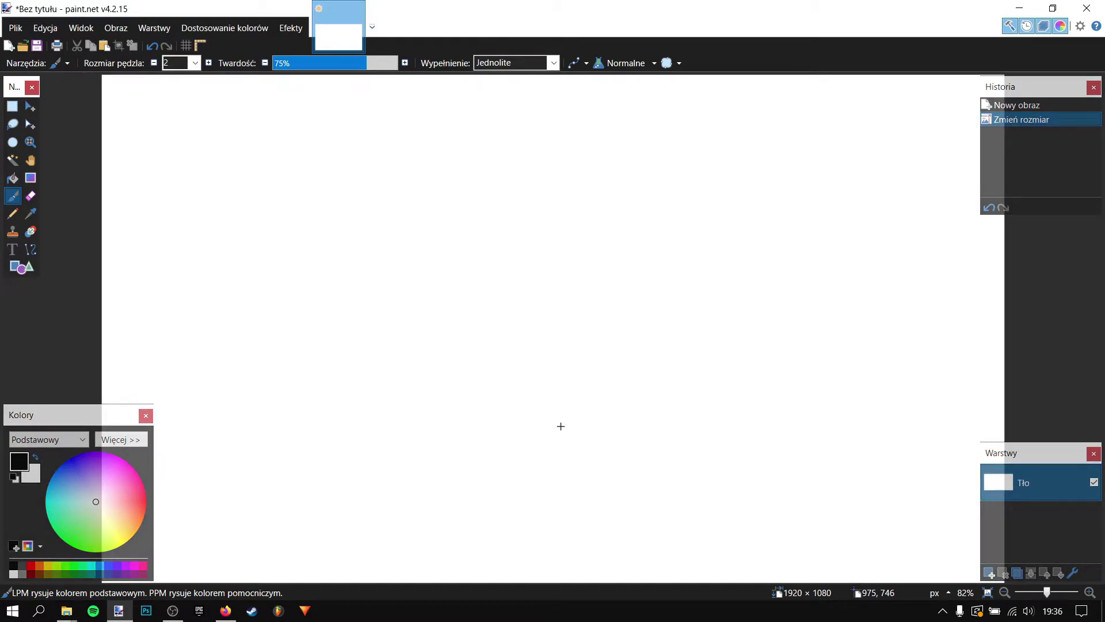
Set the primary colour to dark purple 320049 using the extended colour settings
scroll(533, 371, "down", 1)
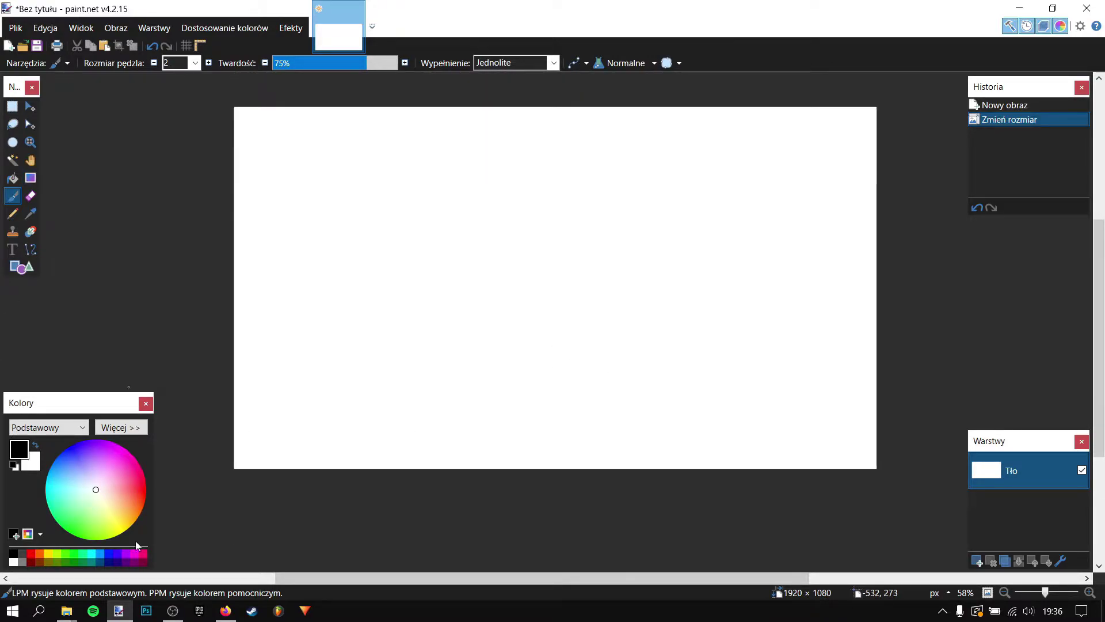
left_click(125, 562)
left_click(121, 428)
left_click_drag(205, 516, 195, 537)
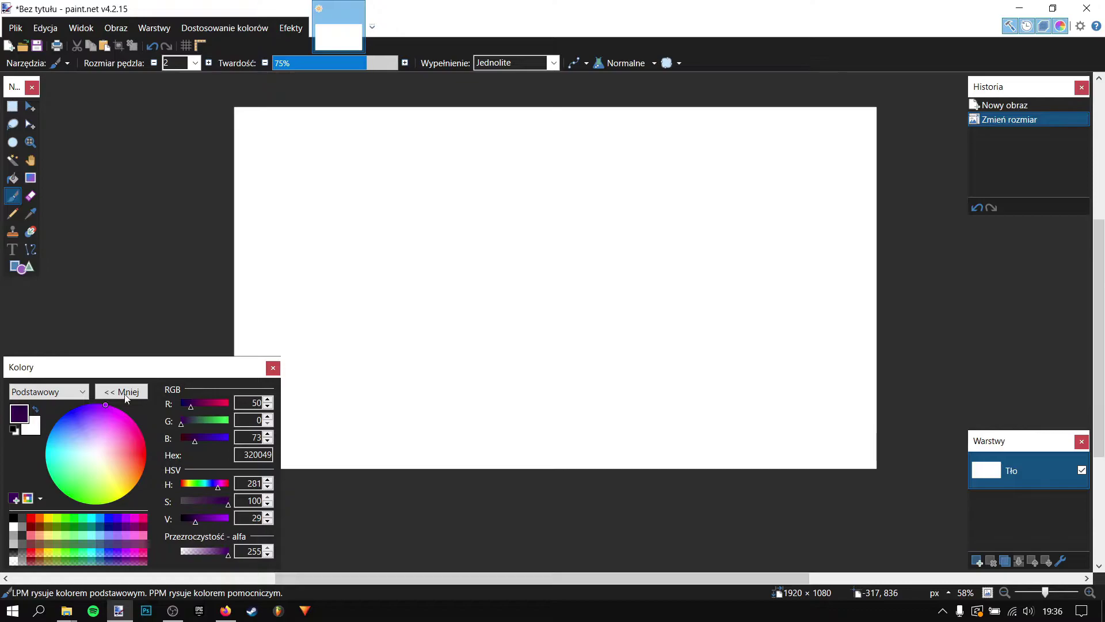
Fill the whole canvas with the dark purple primary colour using the Paint Bucket
left_click(20, 180)
left_click(413, 201)
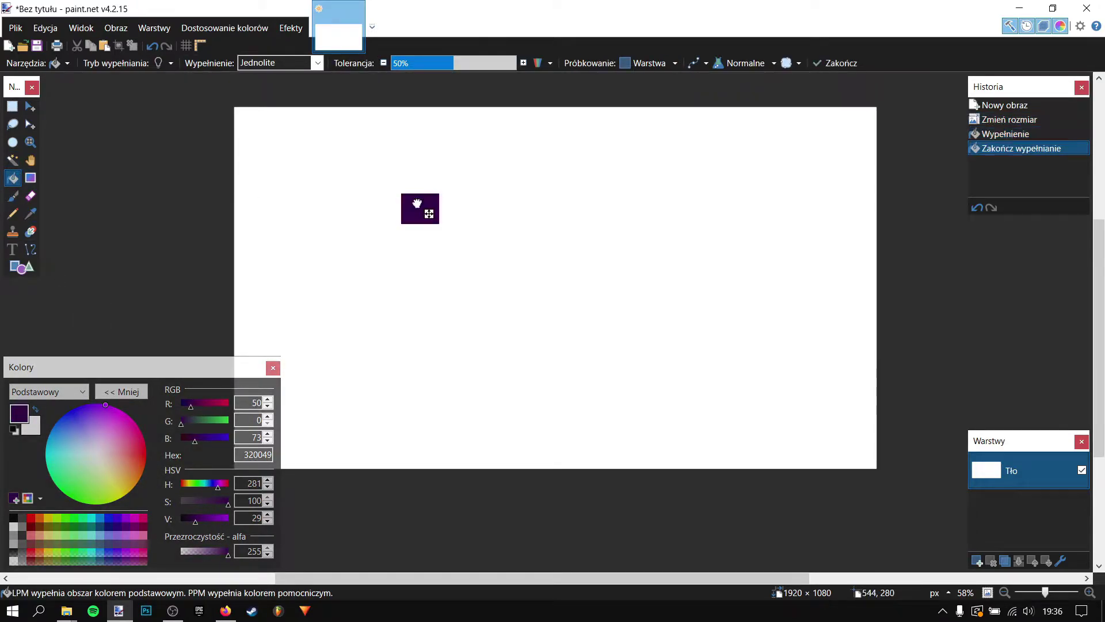
left_click(416, 202)
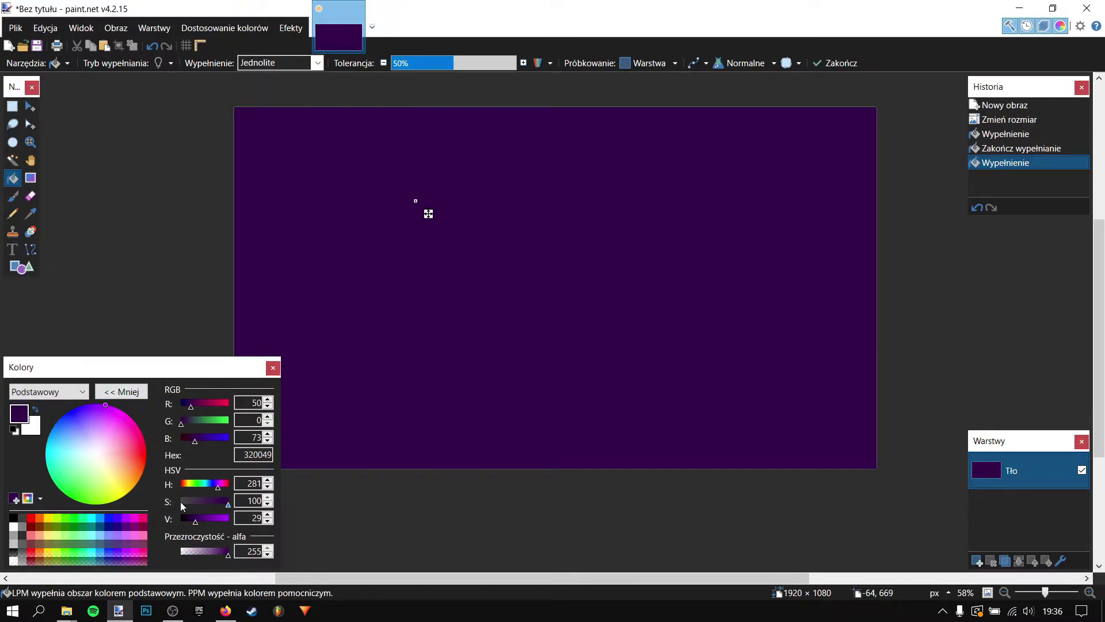
Prepare a brighter purple, 510077, as the second colour and commit the canvas fill in dark purple 320049
key("x")
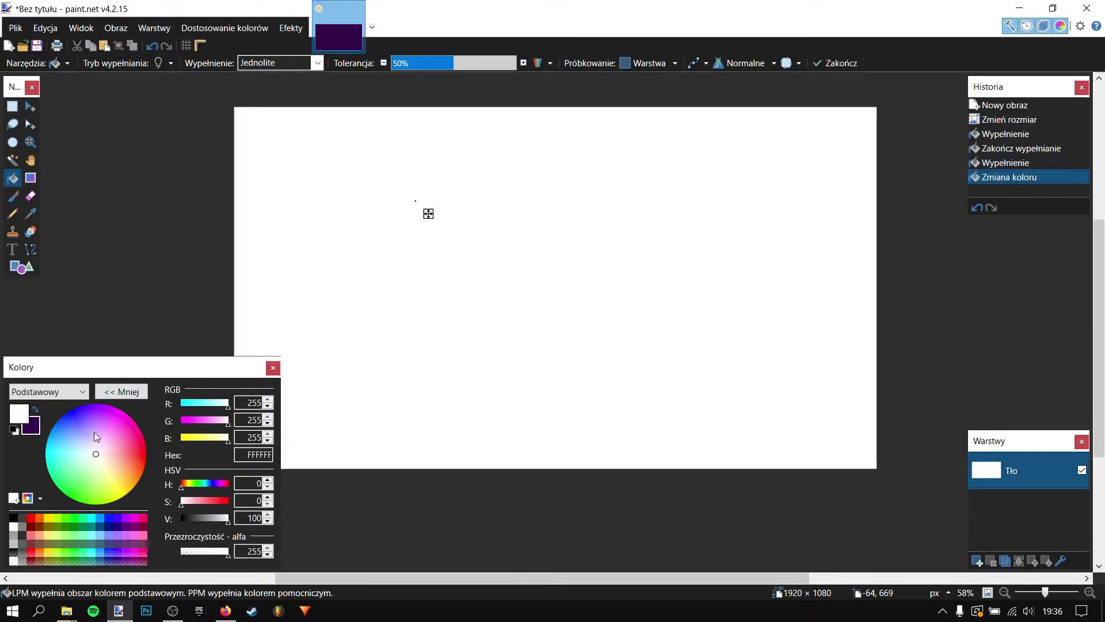
left_click(127, 526)
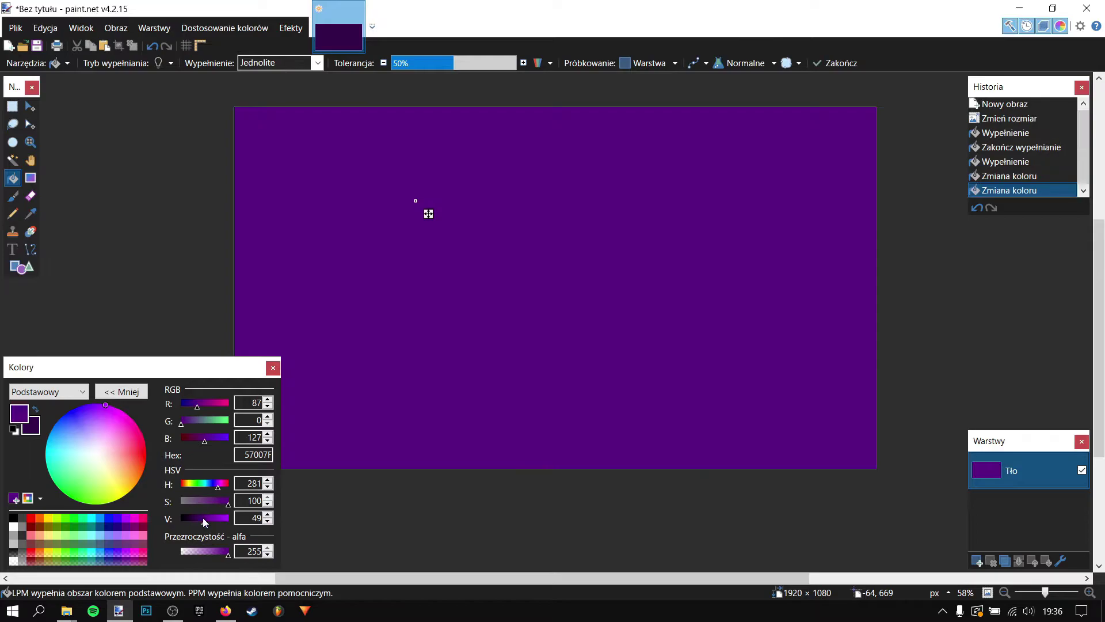
left_click_drag(203, 519, 194, 524)
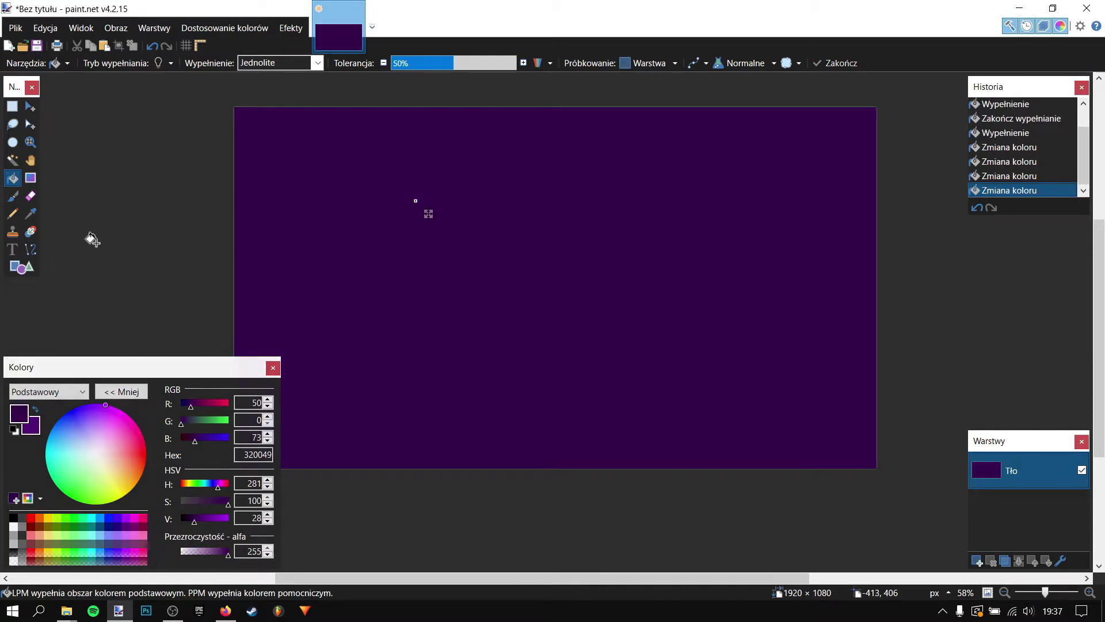
left_click(93, 241)
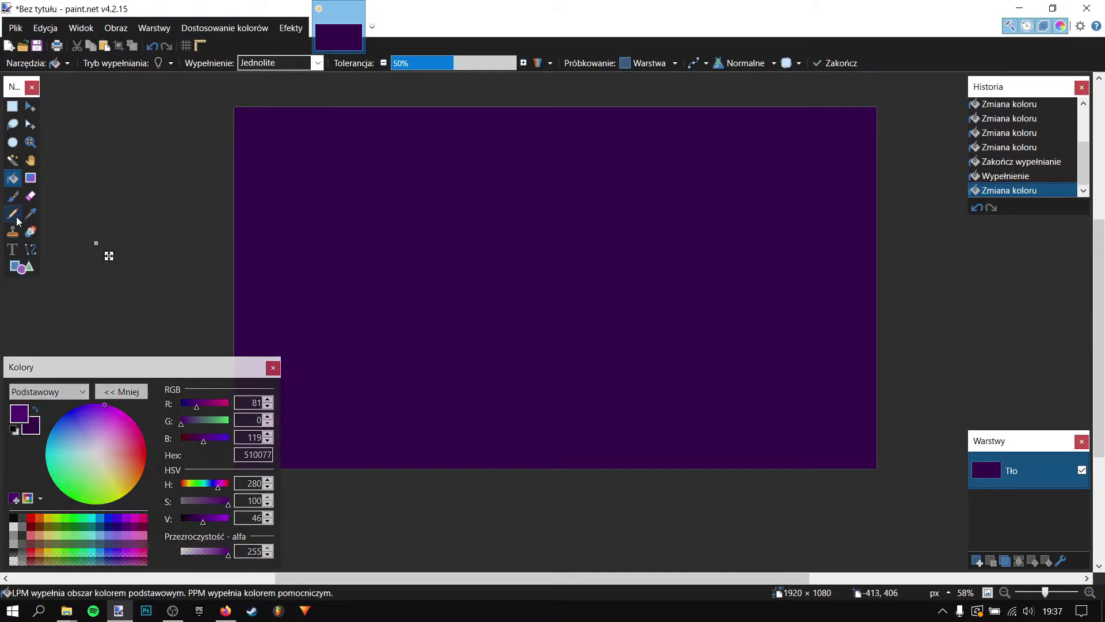
Switch to the Paintbrush with the brighter purple 580084 and a hardness of 100%
left_click(12, 196)
left_click(206, 524)
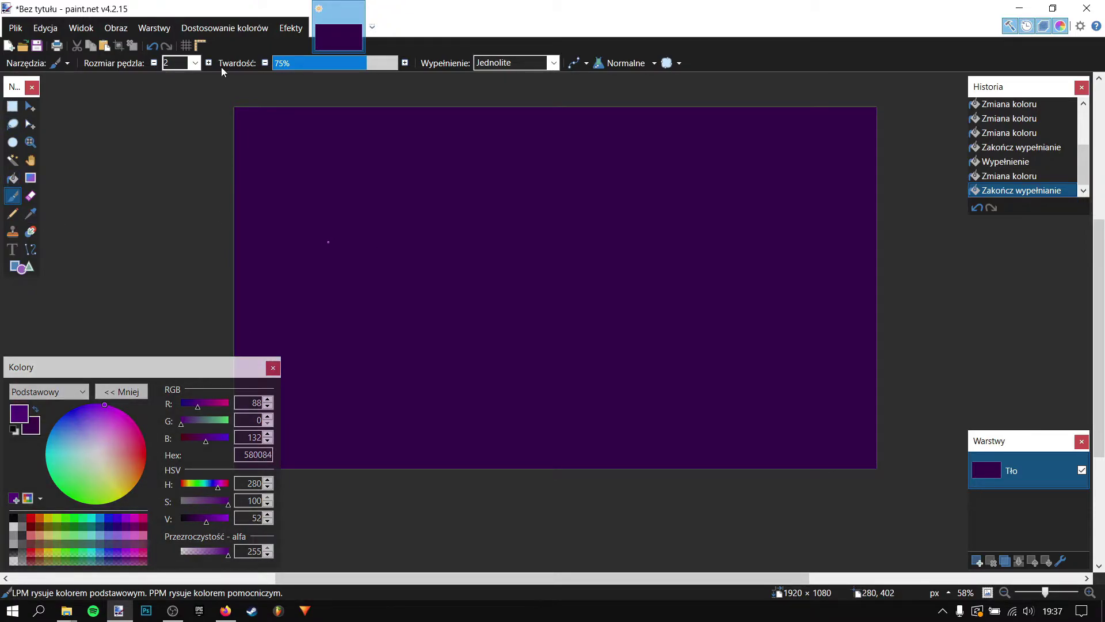
left_click_drag(345, 63, 397, 63)
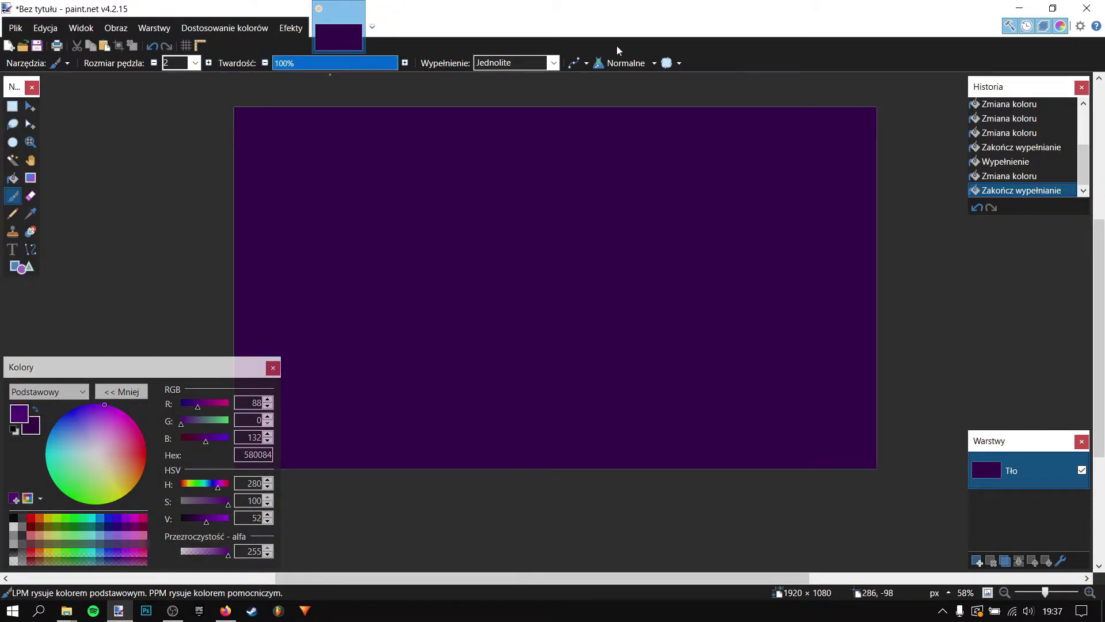
Try brush sizes 35 and 14, and settle on 25
left_click(195, 63)
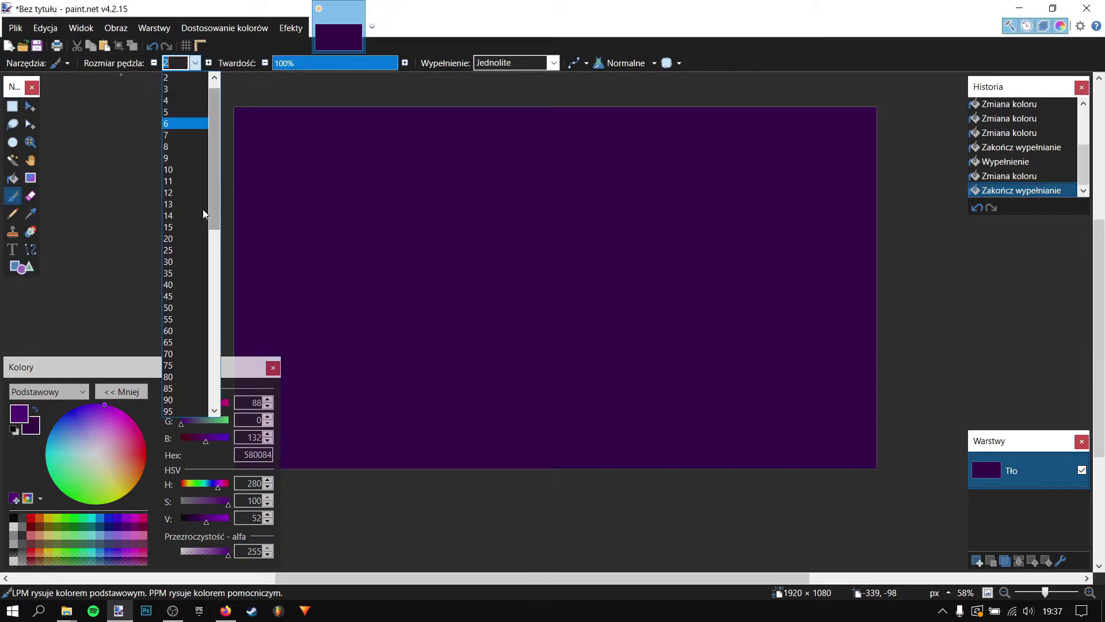
left_click(183, 273)
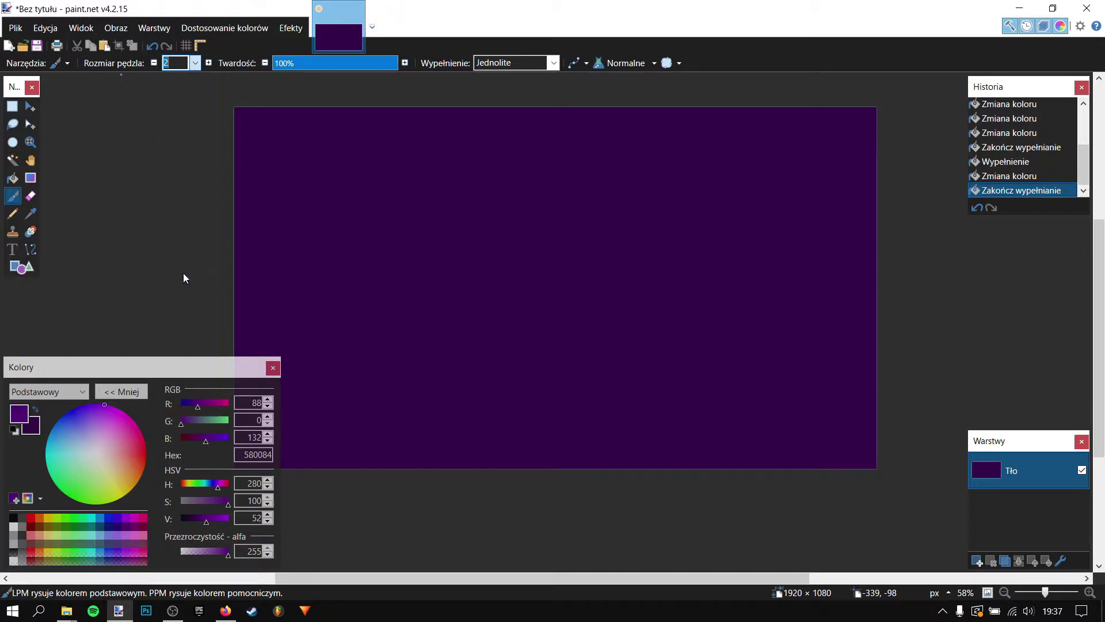
left_click(195, 63)
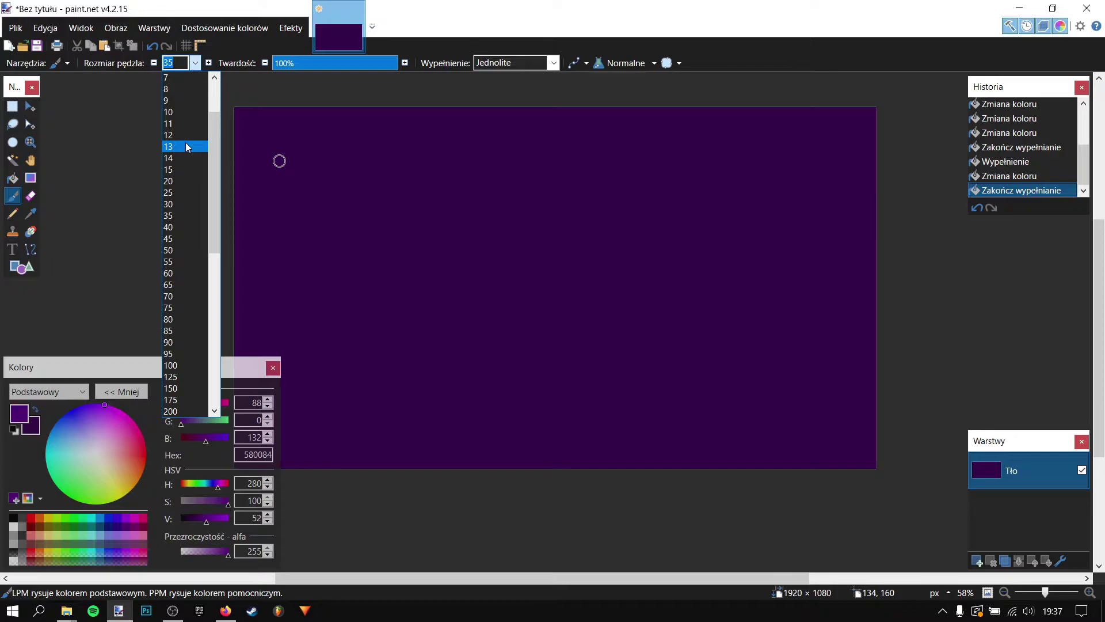
left_click(184, 158)
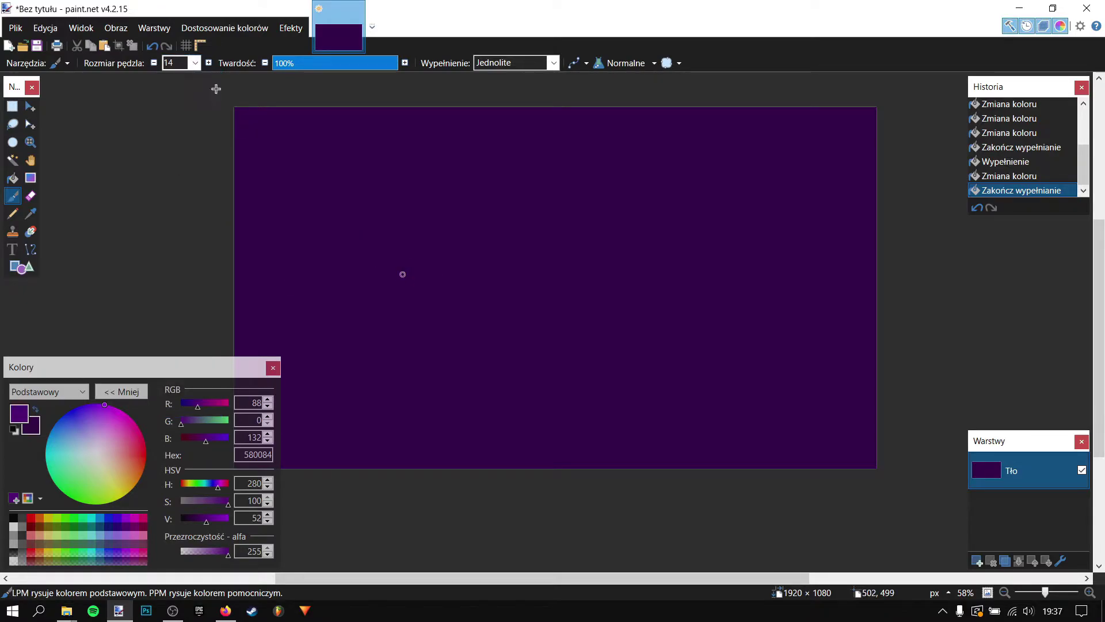
left_click(196, 63)
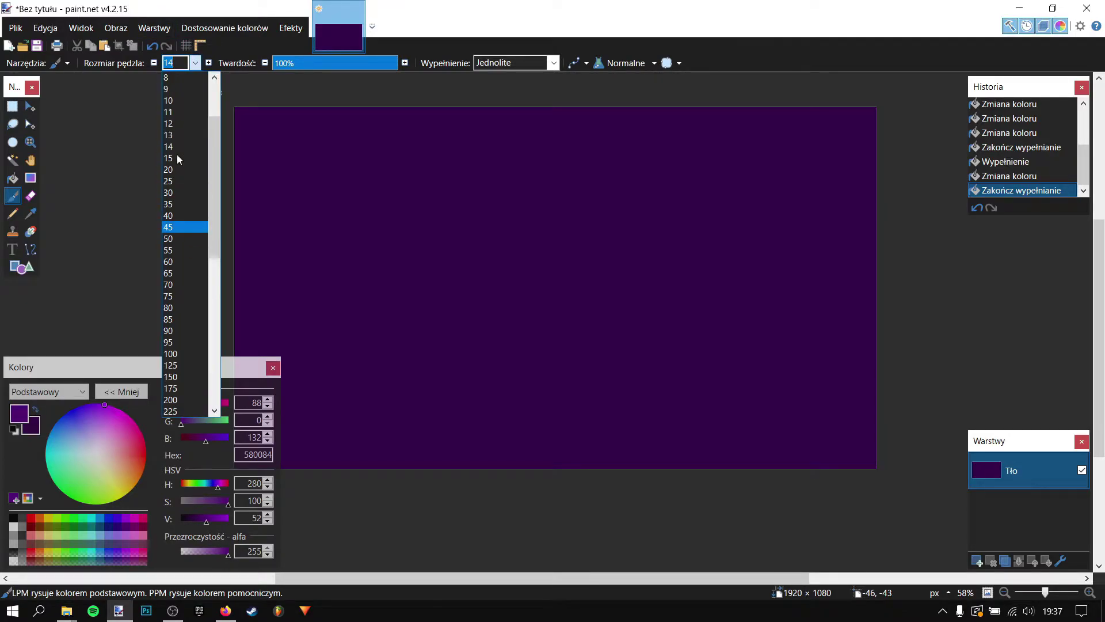
left_click(183, 181)
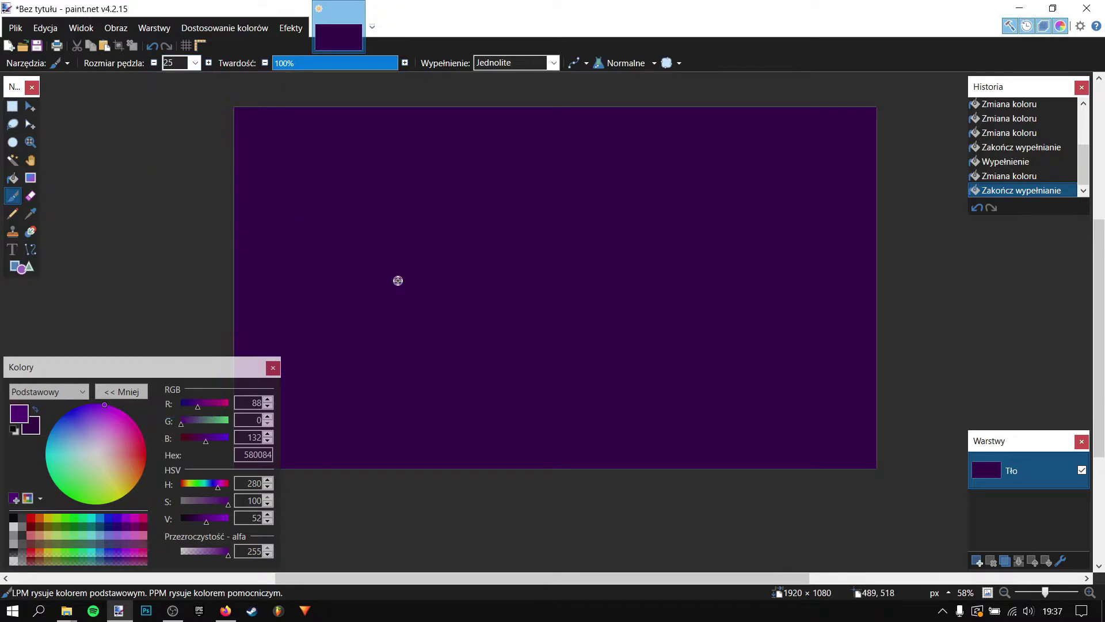
Collapse the extended colour settings and paint a dense tangle of crossing, mostly straight purple lines over the whole canvas
left_click(140, 396)
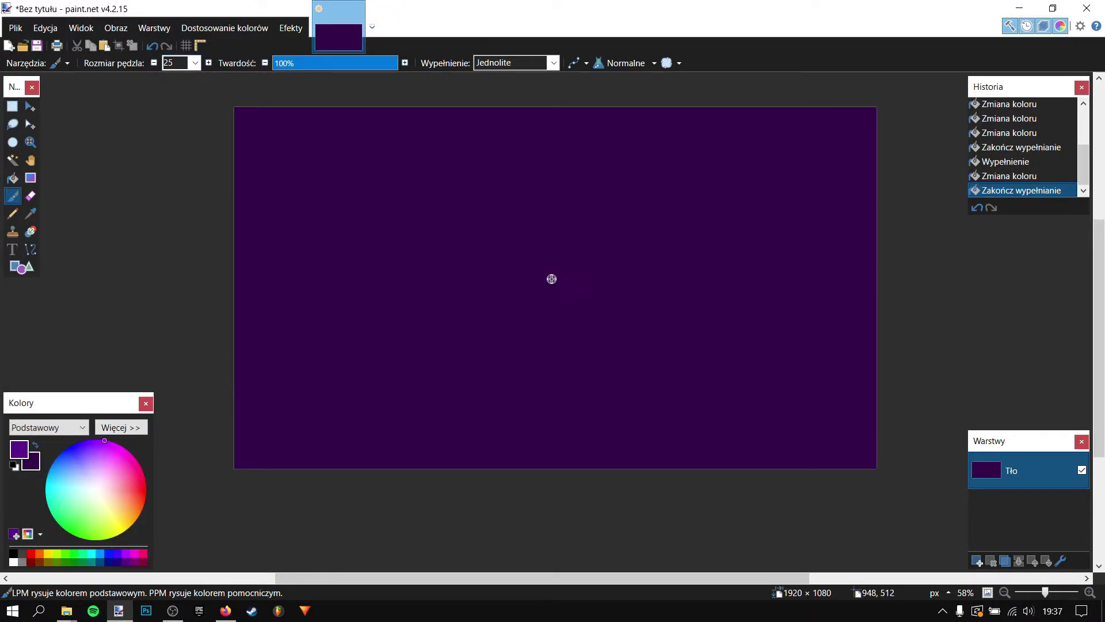
mouse_move(279, 331)
left_mouse_down()
mouse_move(721, 463)
mouse_move(350, 181)
mouse_move(355, 407)
mouse_move(125, 317)
mouse_move(523, 308)
mouse_move(390, 370)
mouse_move(320, 468)
mouse_move(922, 319)
mouse_move(424, 185)
mouse_move(781, 466)
mouse_move(495, 271)
mouse_move(329, 213)
mouse_move(204, 333)
mouse_move(608, 545)
mouse_move(453, 429)
mouse_move(518, 262)
mouse_move(734, 277)
mouse_move(581, 565)
mouse_move(827, 252)
mouse_move(759, 160)
mouse_move(735, 249)
mouse_move(698, 535)
mouse_move(870, 439)
mouse_move(861, 188)
left_mouse_up()
mouse_move(362, 9)
left_mouse_down()
mouse_move(625, 193)
mouse_move(415, 0)
left_mouse_up()
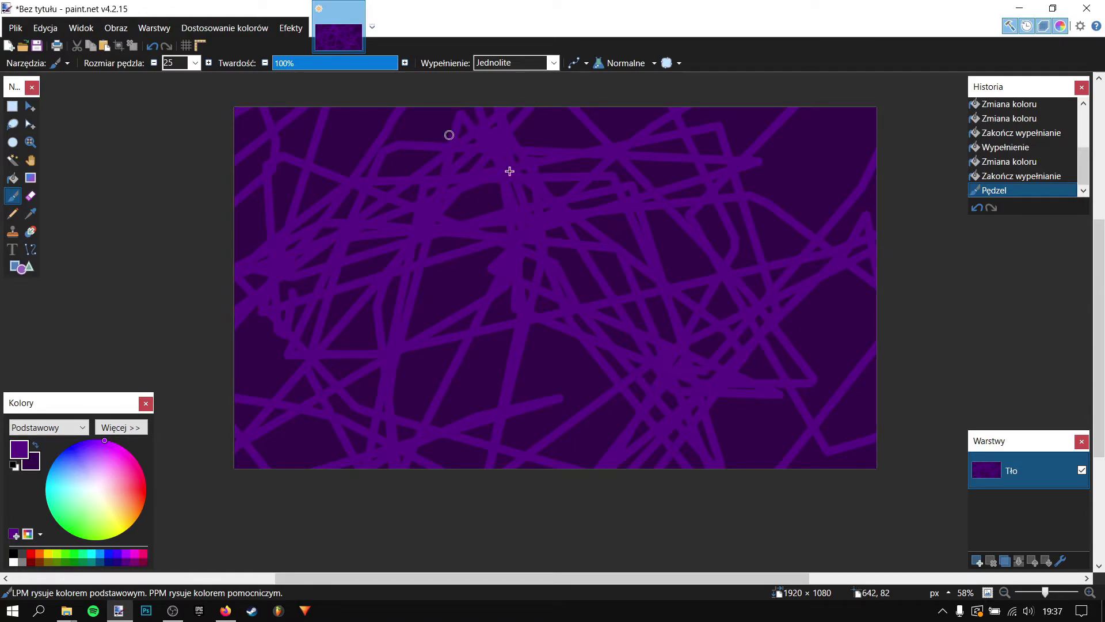
Apply the Crystallize (Krystalizacja) distortion to the painted lines with a cell size of 50 and a quality of 5
left_click(289, 28)
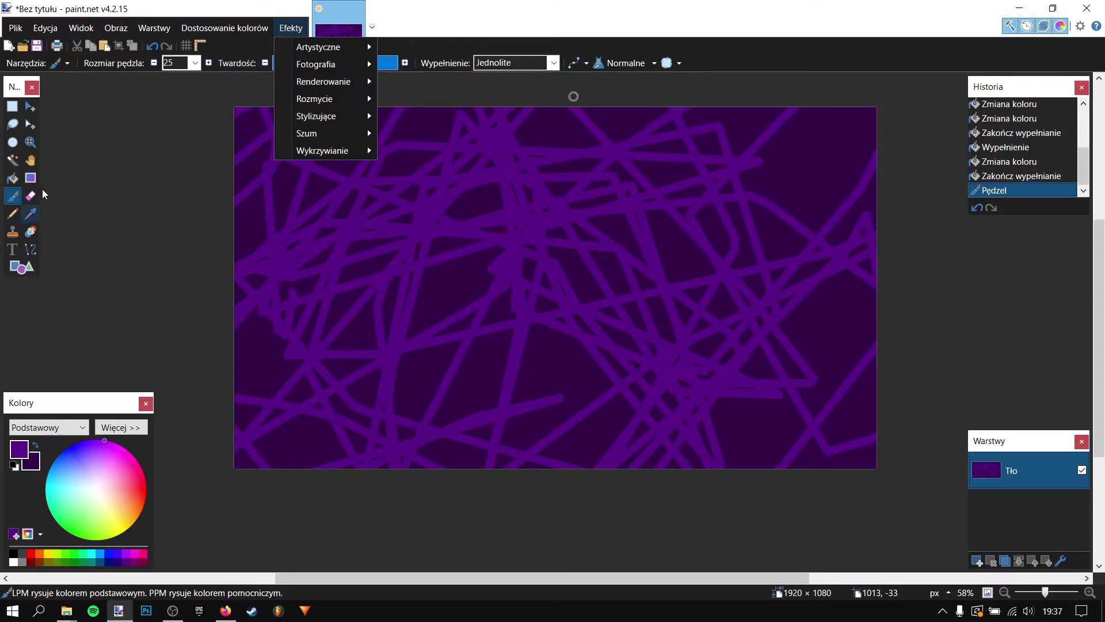
left_click(104, 157)
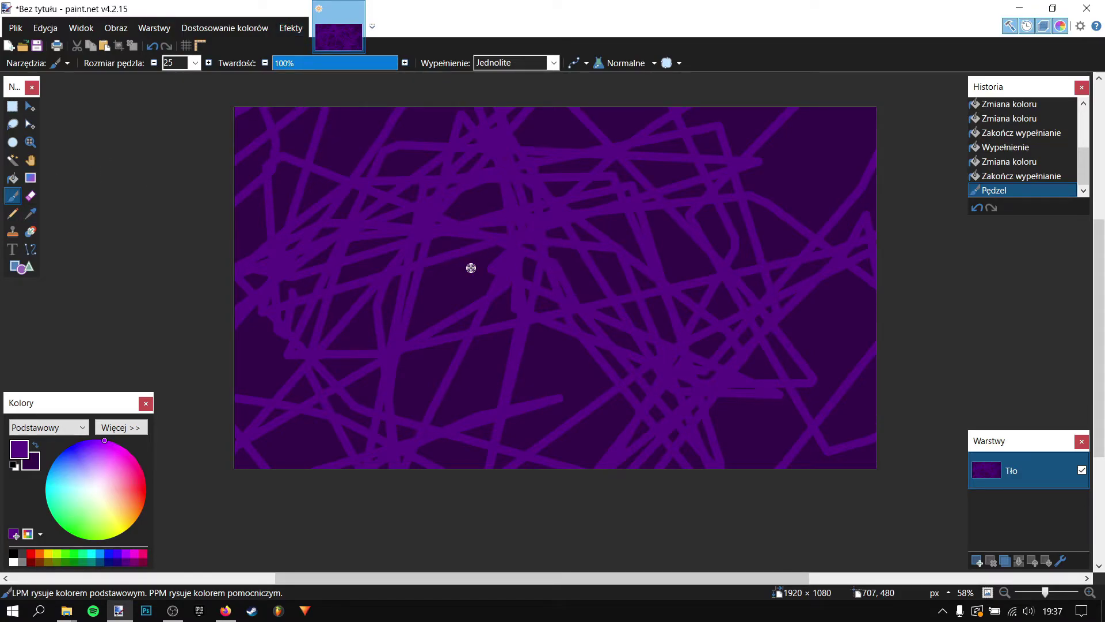
left_click(289, 30)
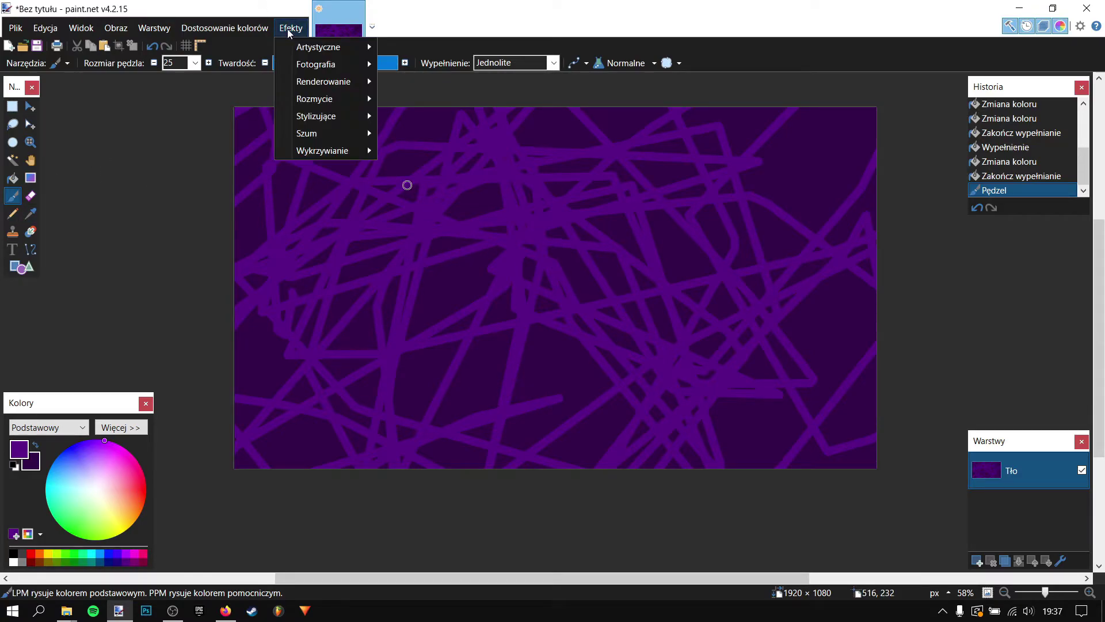
mouse_move(364, 151)
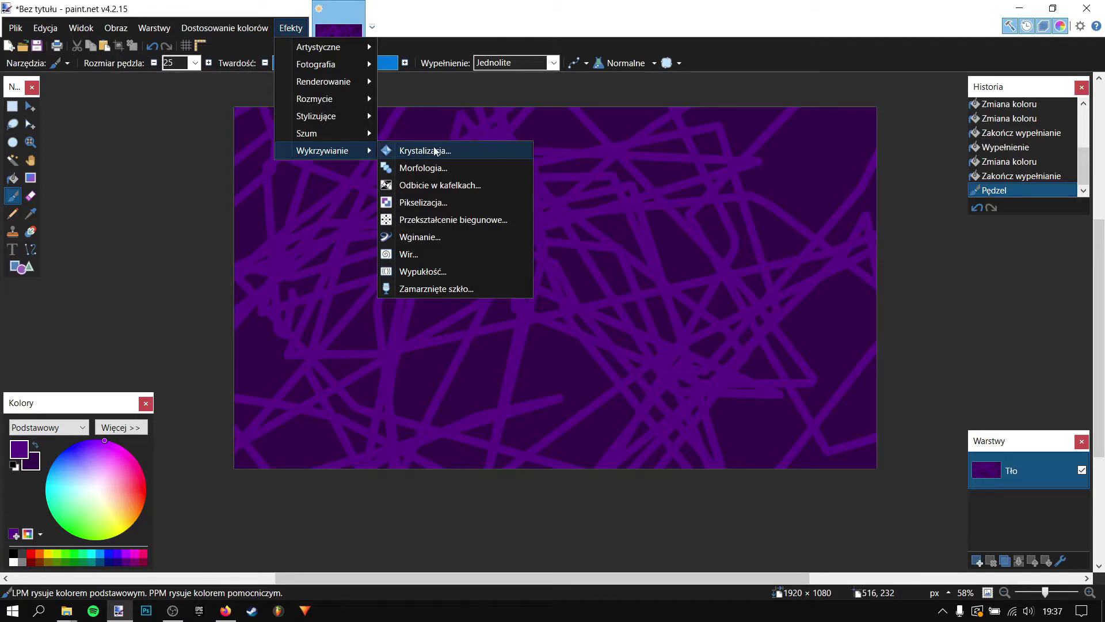
left_click(400, 151)
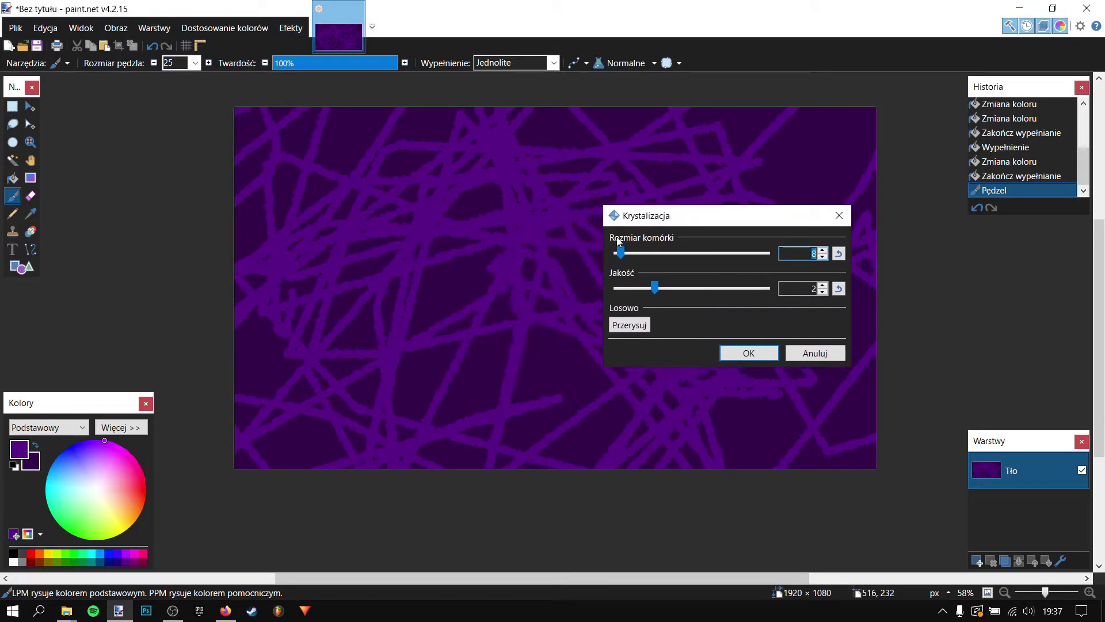
left_click_drag(627, 253, 864, 278)
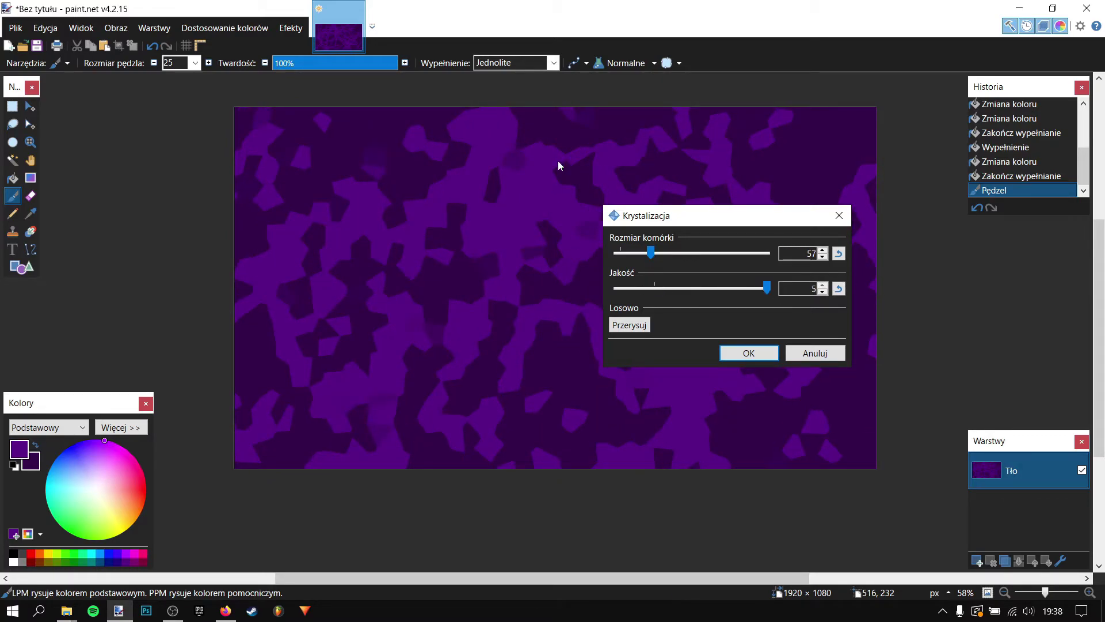
mouse_move(654, 254)
left_mouse_down()
mouse_move(669, 264)
mouse_move(643, 271)
mouse_move(651, 253)
left_mouse_up()
left_click(643, 253)
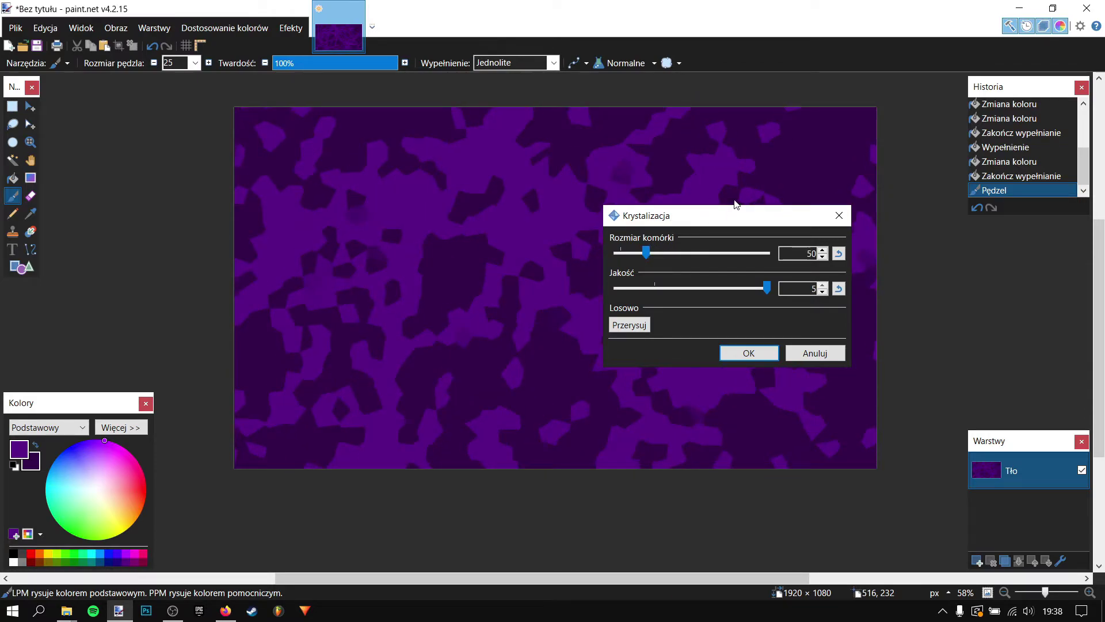
left_click_drag(716, 229, 915, 186)
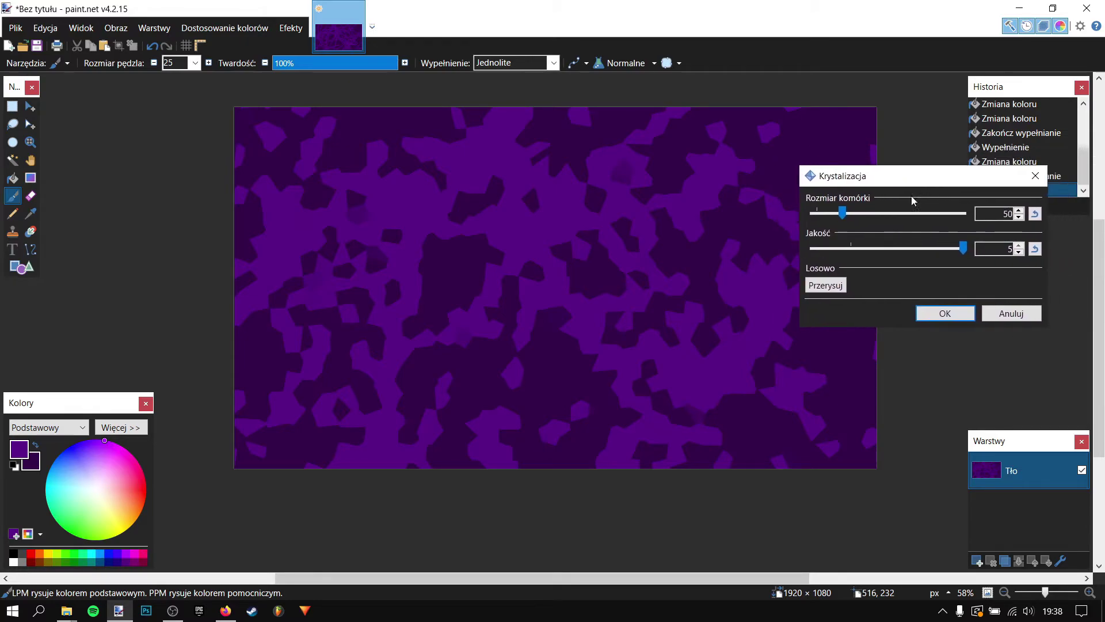
left_click(932, 313)
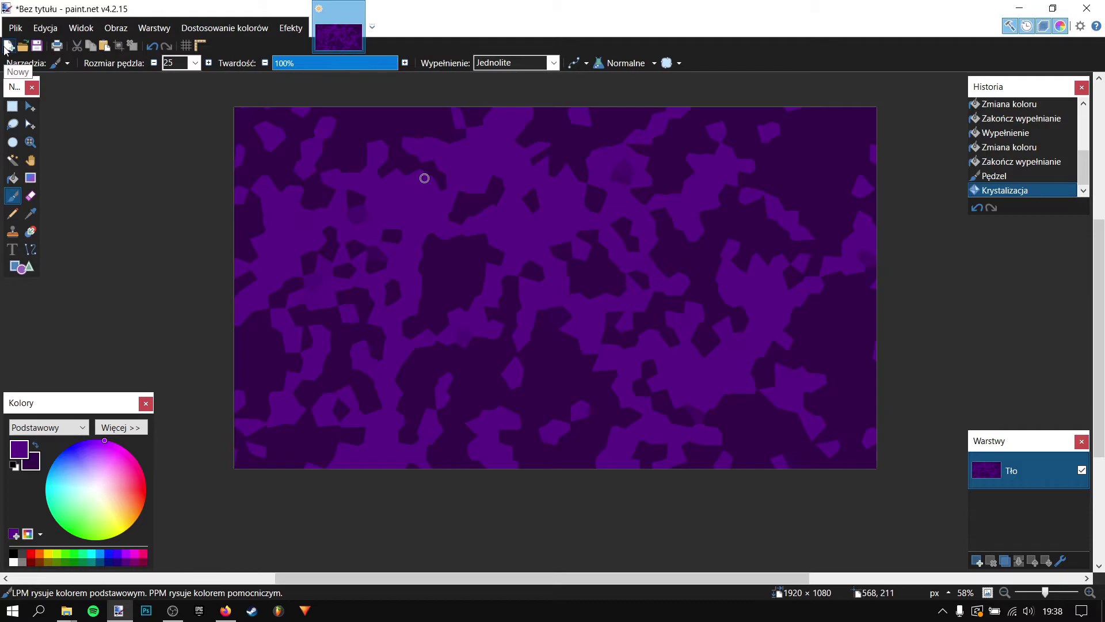
Save the image to the desktop (Pulpit) as a PNG named "iwyegfaesuf," with 32-bit colour depth
left_click(15, 27)
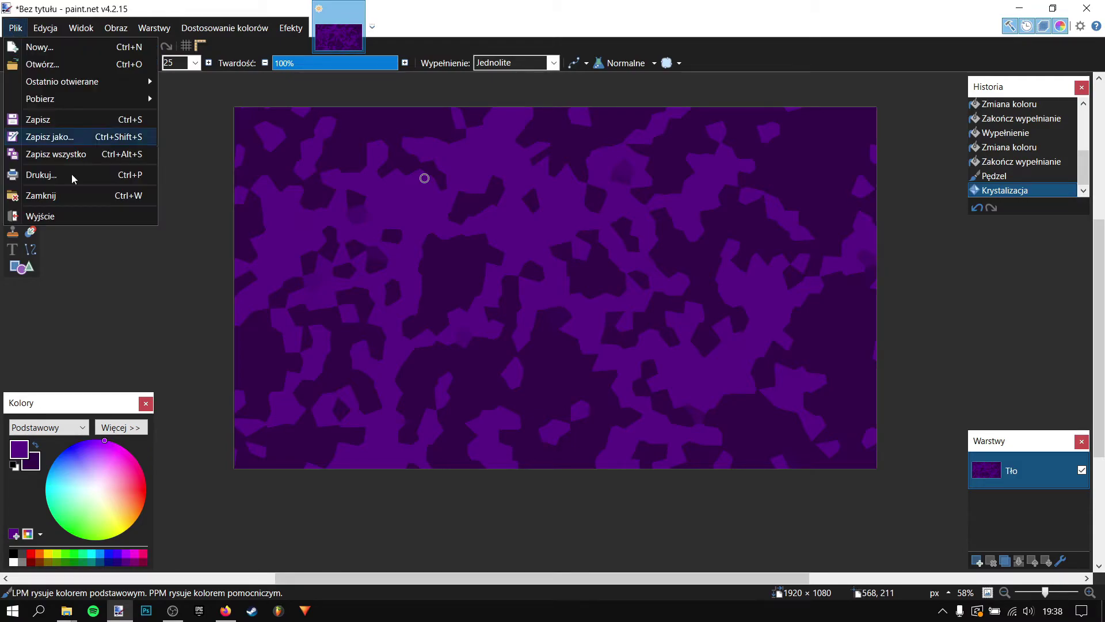
left_click(54, 137)
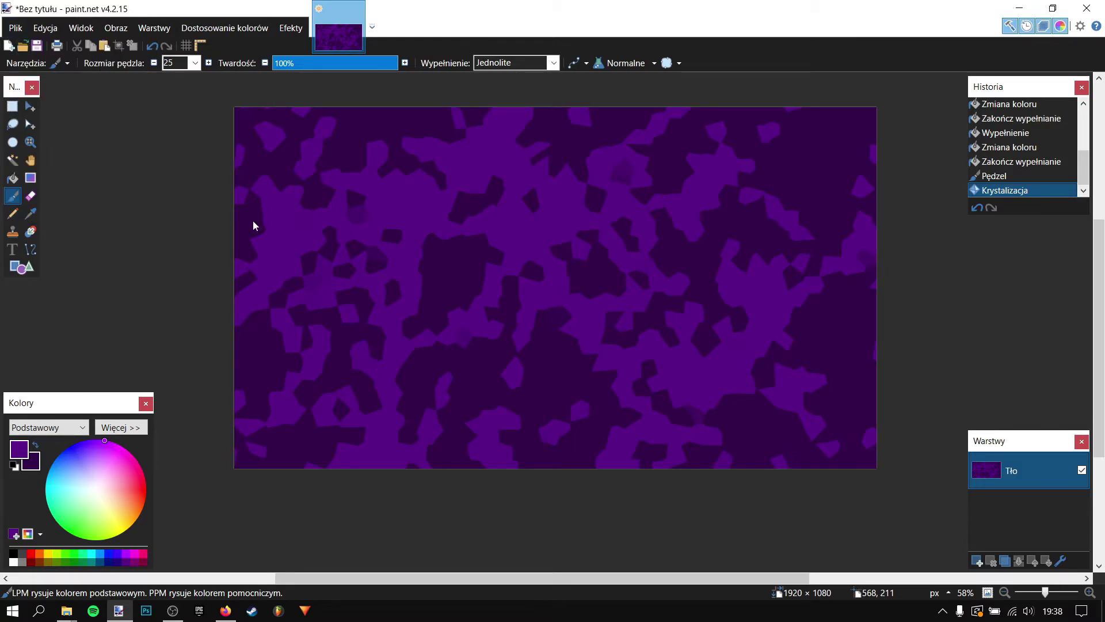
type("iwyegfaesuf,")
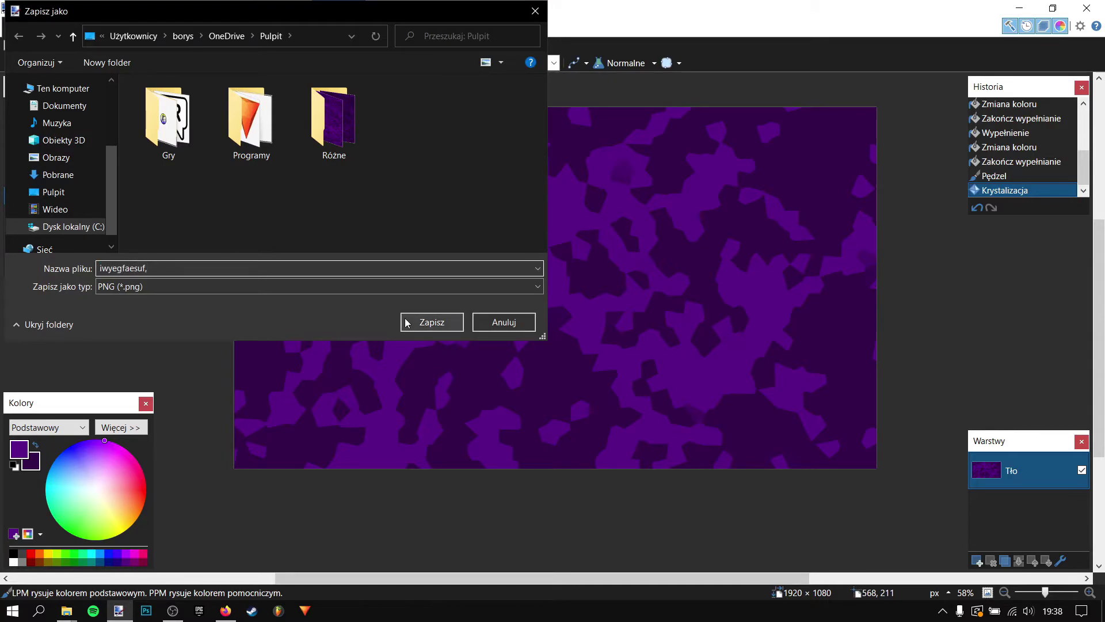
left_click(415, 326)
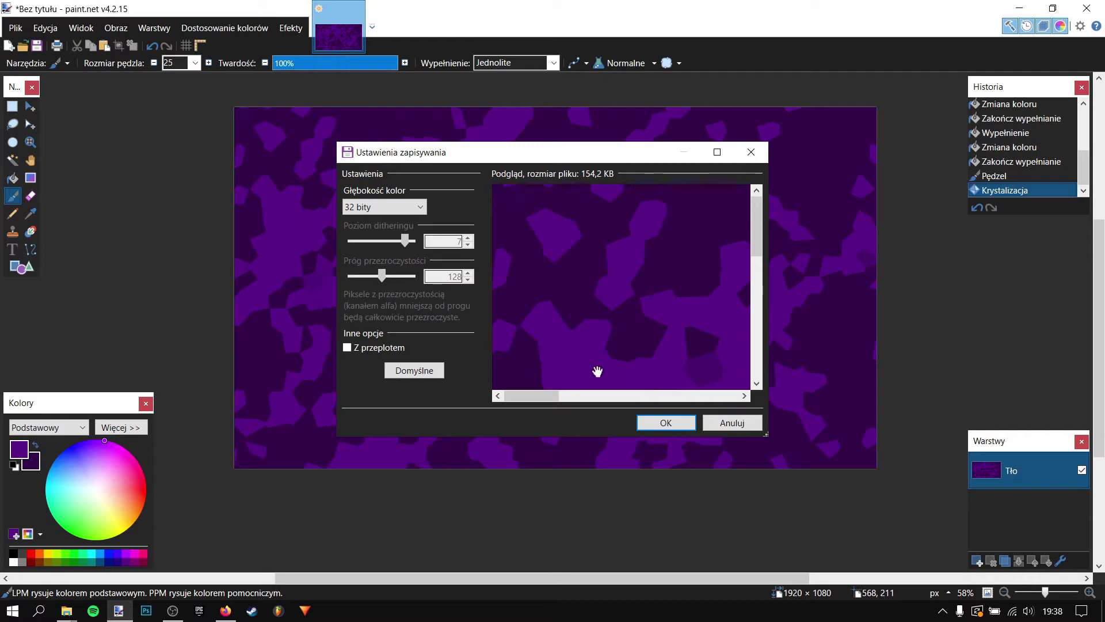
left_click(422, 208)
left_click(422, 207)
left_click(408, 206)
left_click(409, 206)
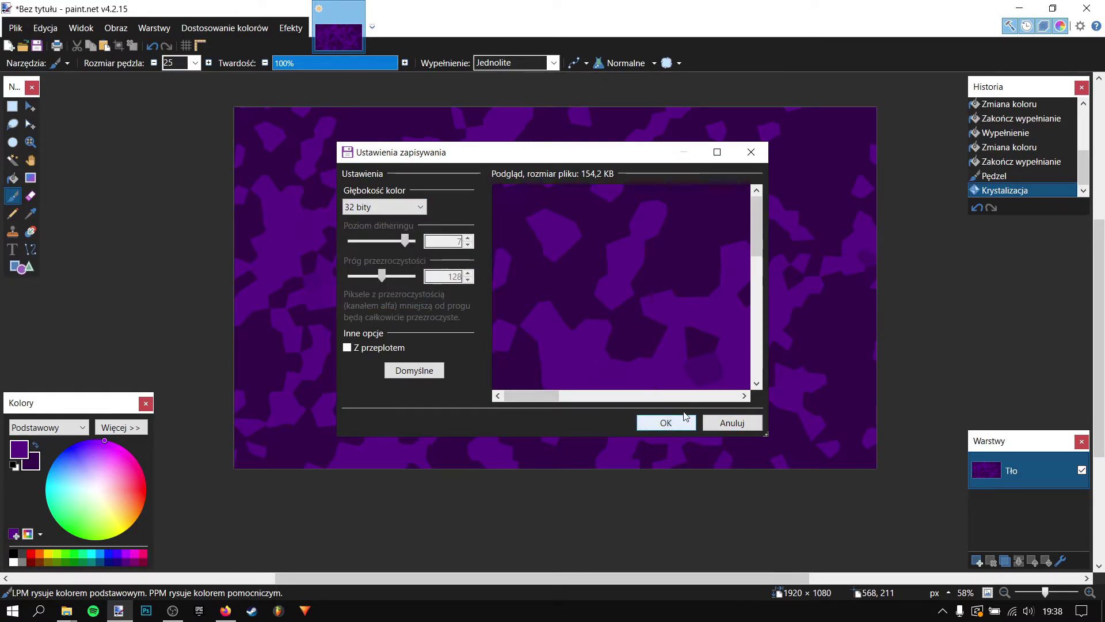
left_click(666, 422)
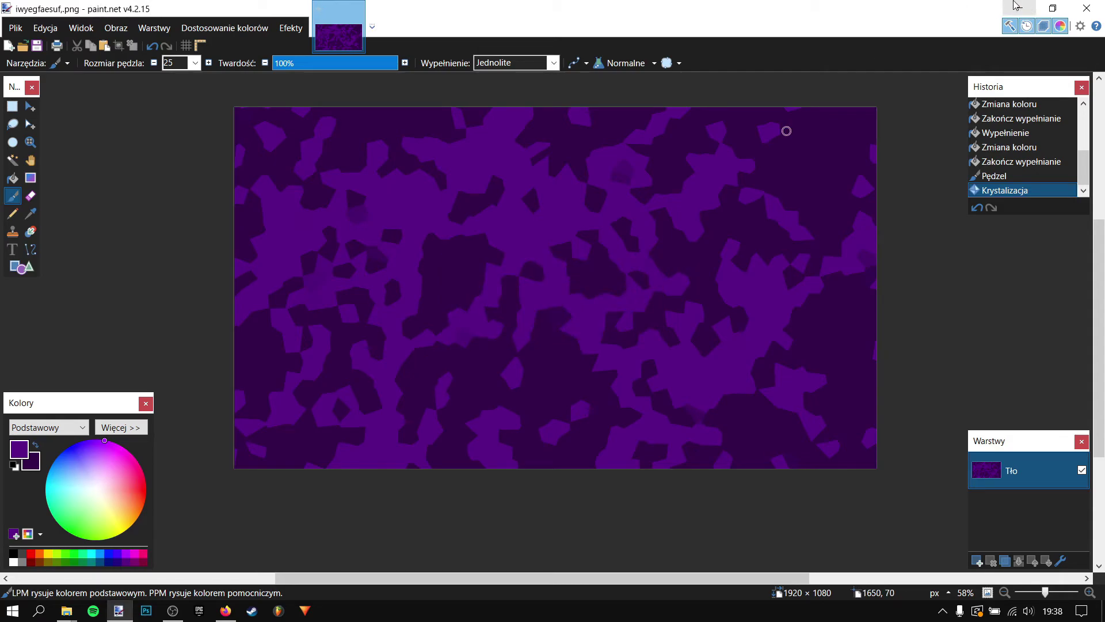
Show the desktop, move the "iwyegfaesuf," image away from the other icons and set it as the desktop wallpaper
key("super+d")
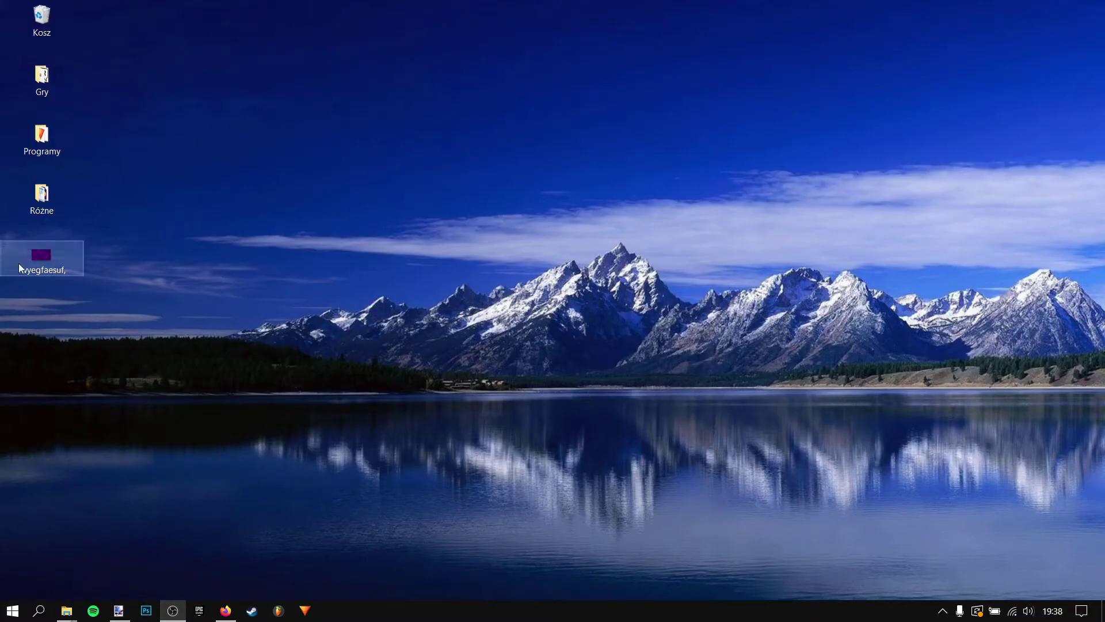
left_click_drag(44, 253, 298, 254)
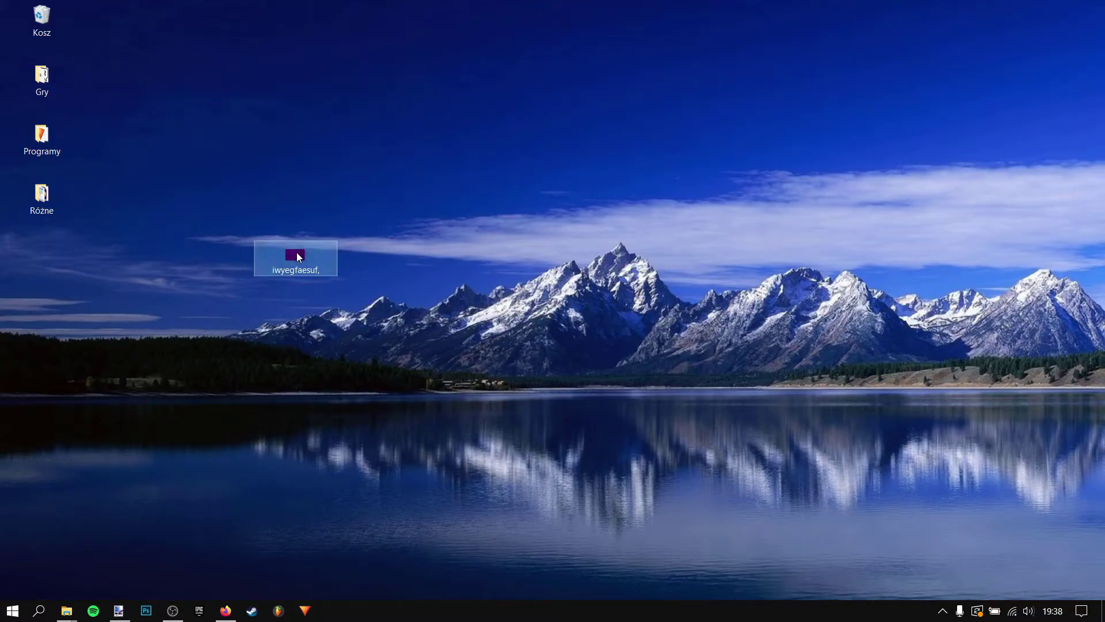
right_click(296, 253)
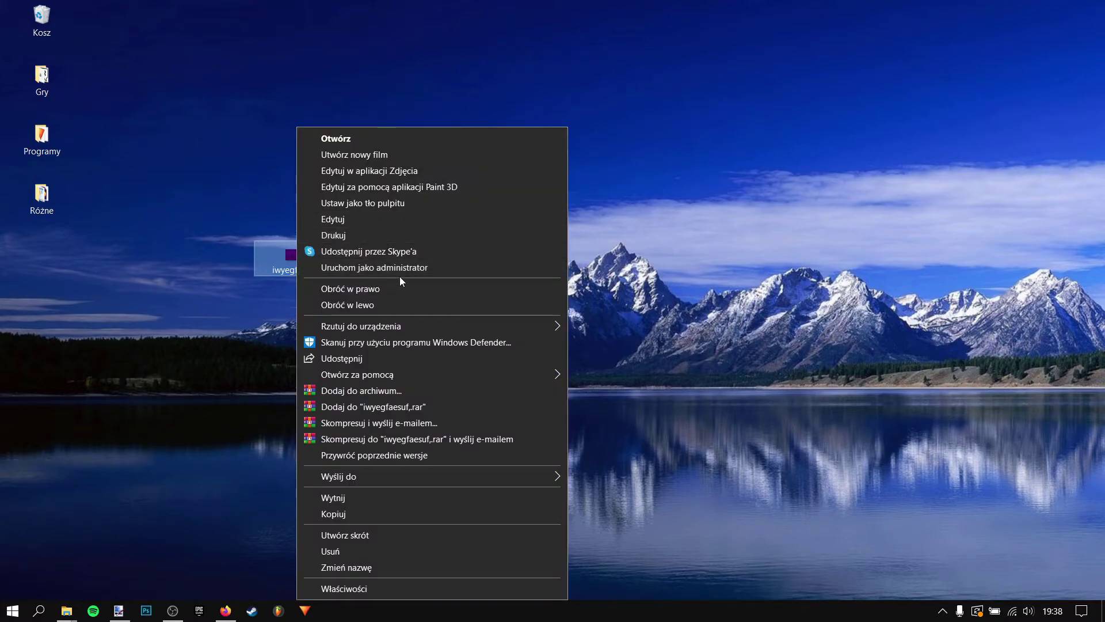
left_click(378, 203)
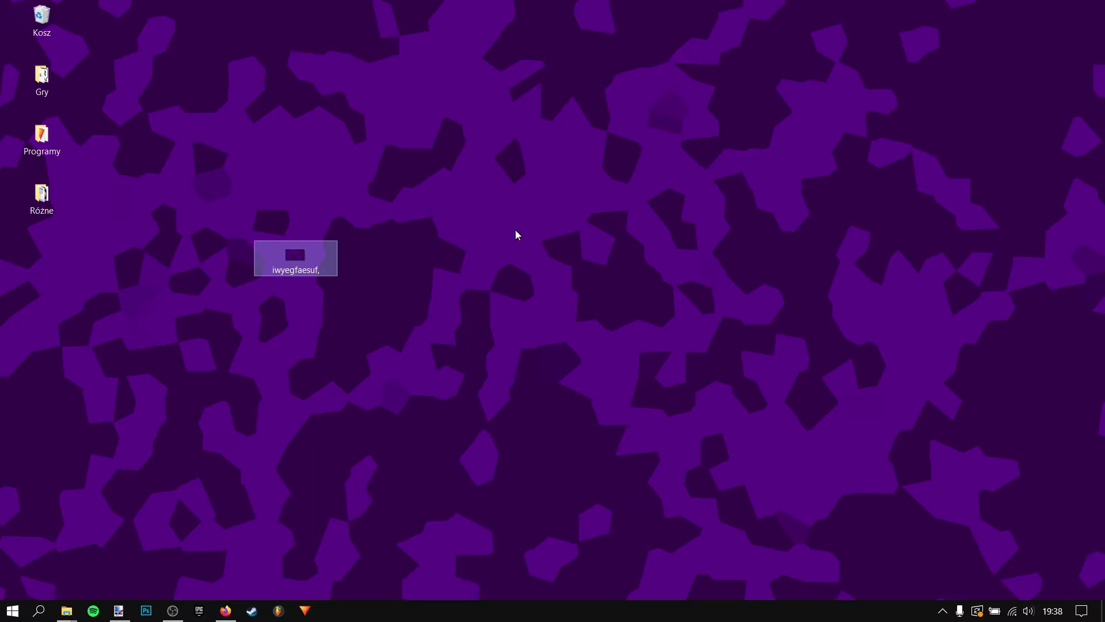
key("alt+Tab")
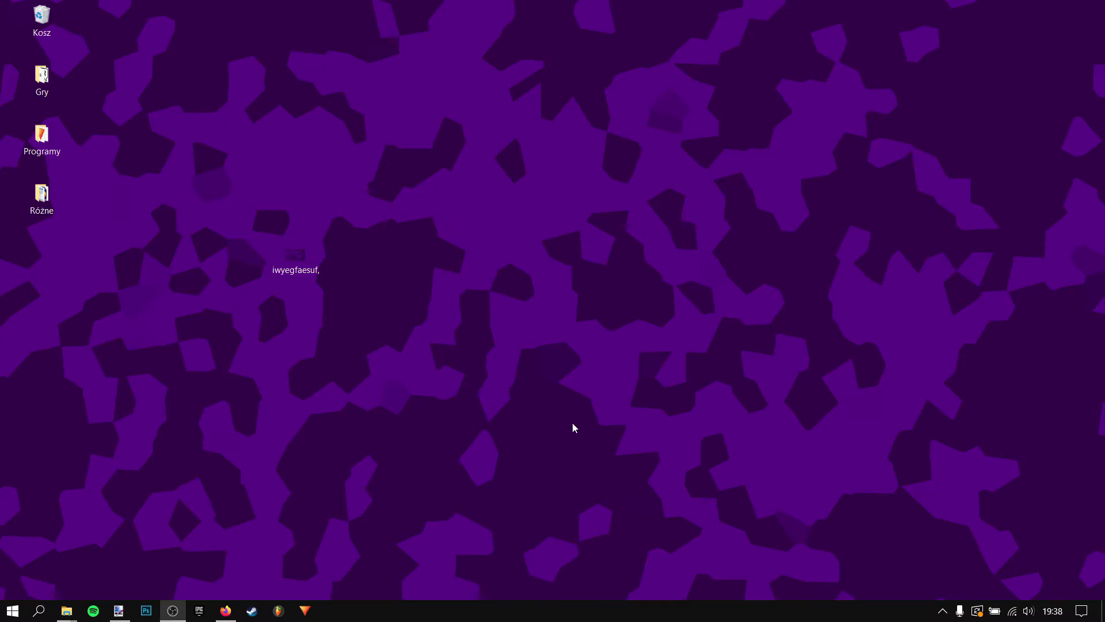
left_click_drag(255, 100, 920, 547)
left_click(598, 321)
left_click_drag(743, 541, 731, 529)
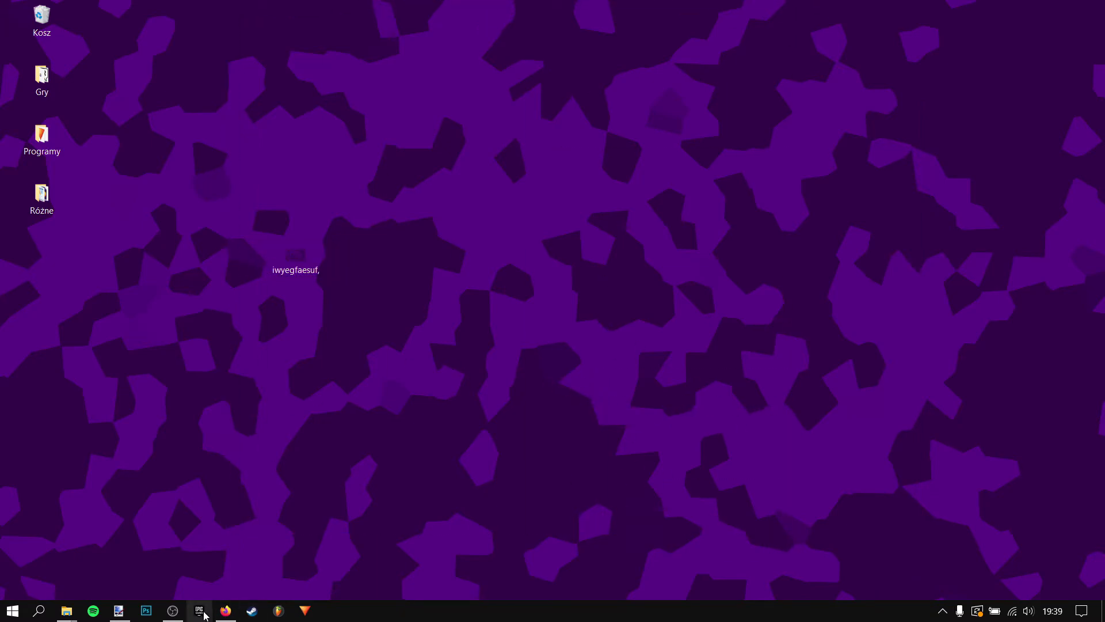
Switch back to paint.net and adjust the image's brightness to -10 and its contrast to 38
left_click(118, 610)
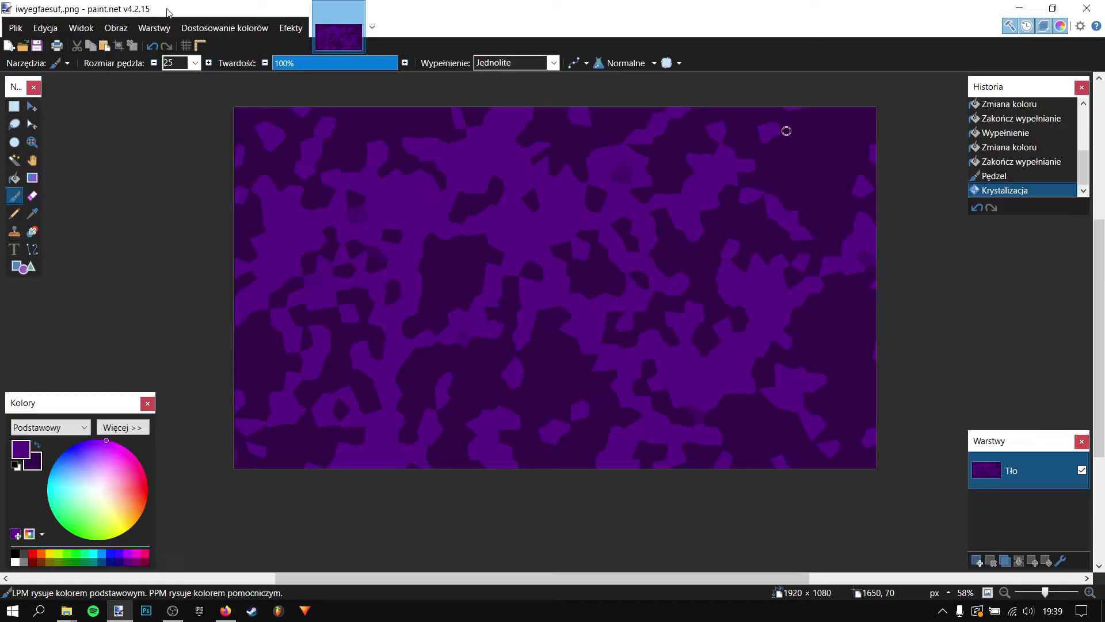
left_click(198, 34)
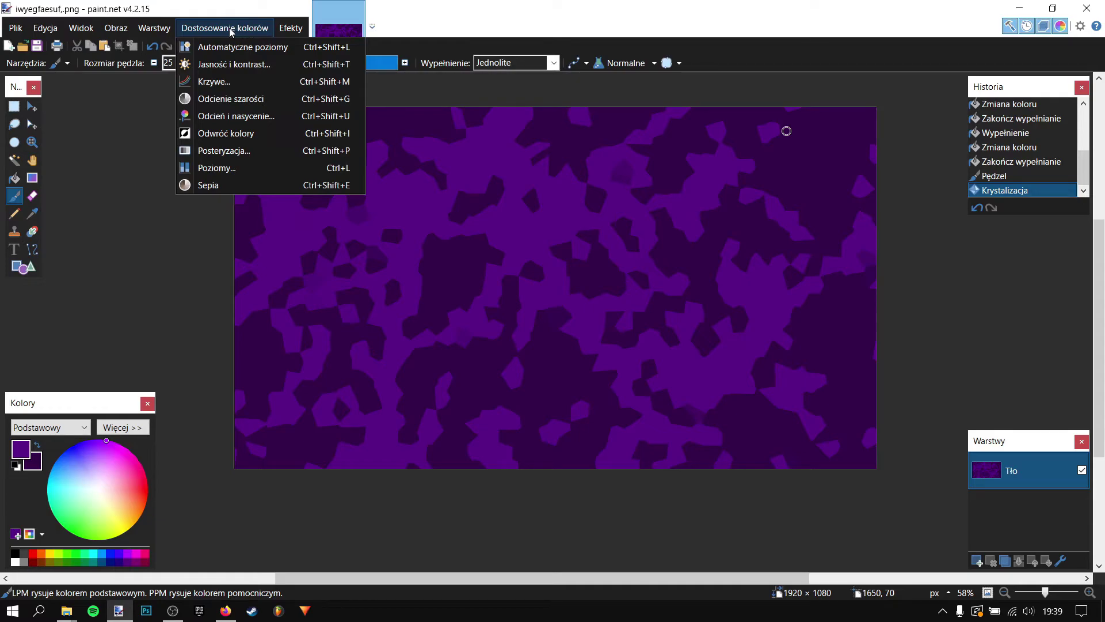
left_click(248, 65)
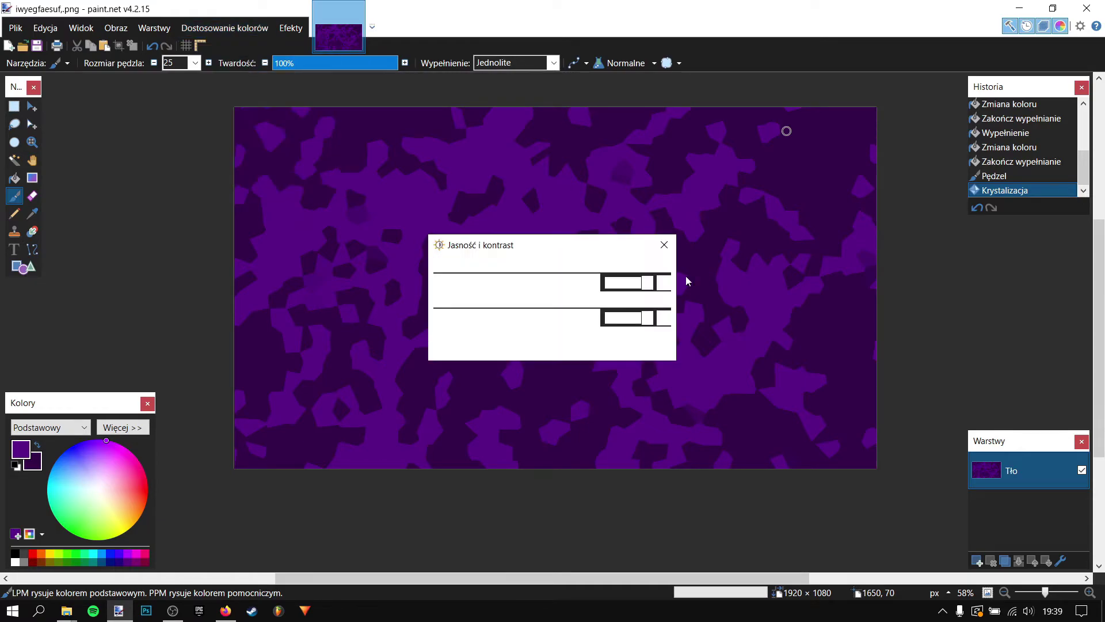
left_click_drag(514, 285, 545, 352)
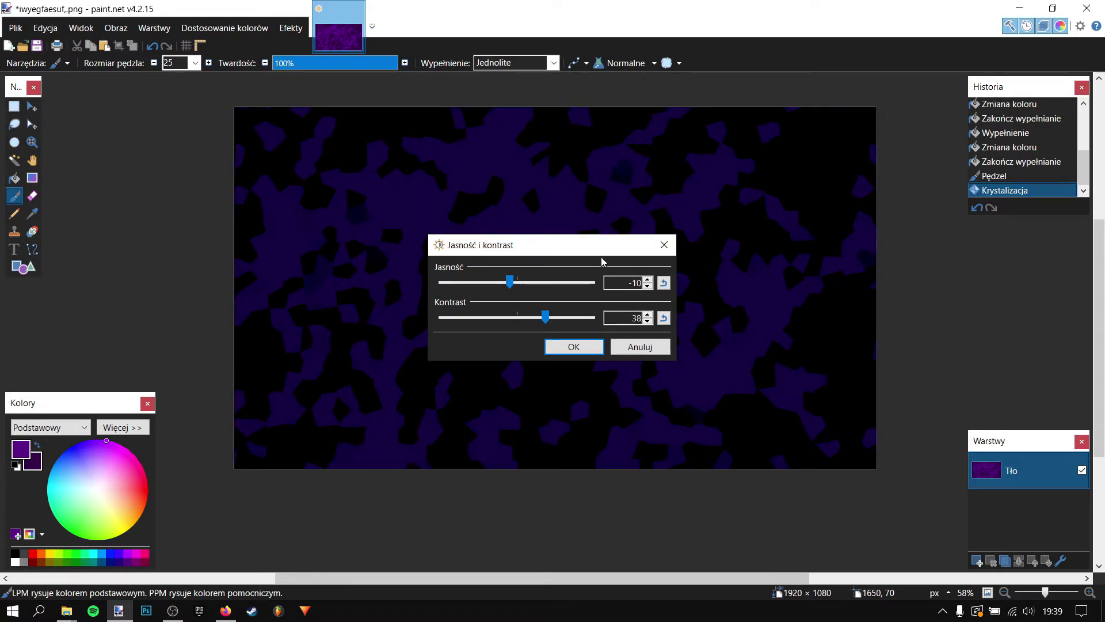
left_click(573, 349)
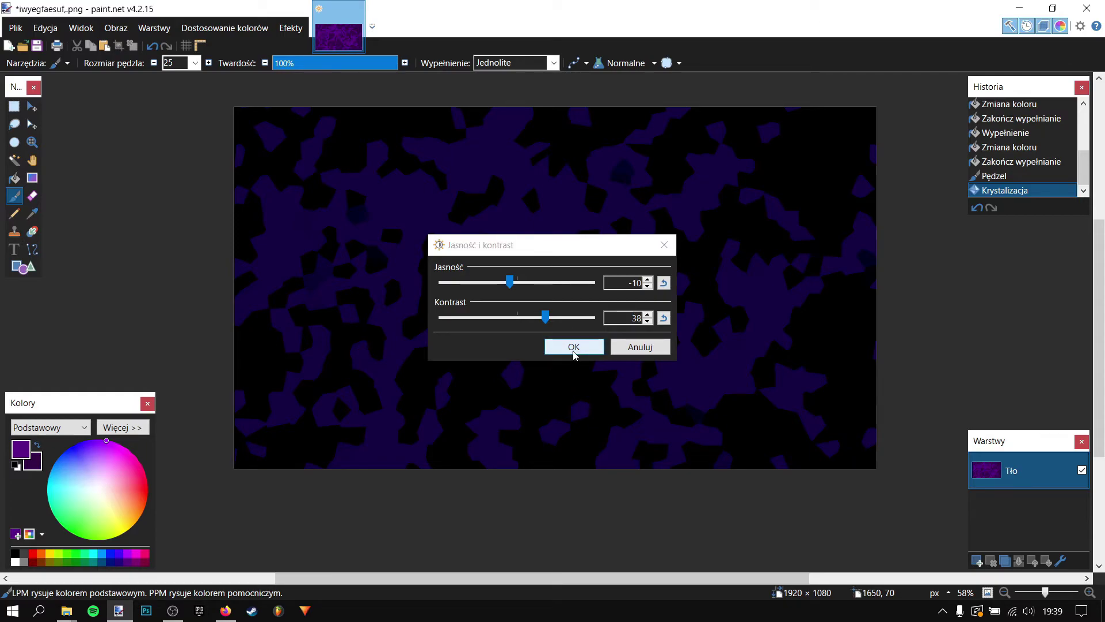
Shift the pattern to bright red in the Hue and Saturation adjustment, with hue 106 and saturation 200
left_click(184, 30)
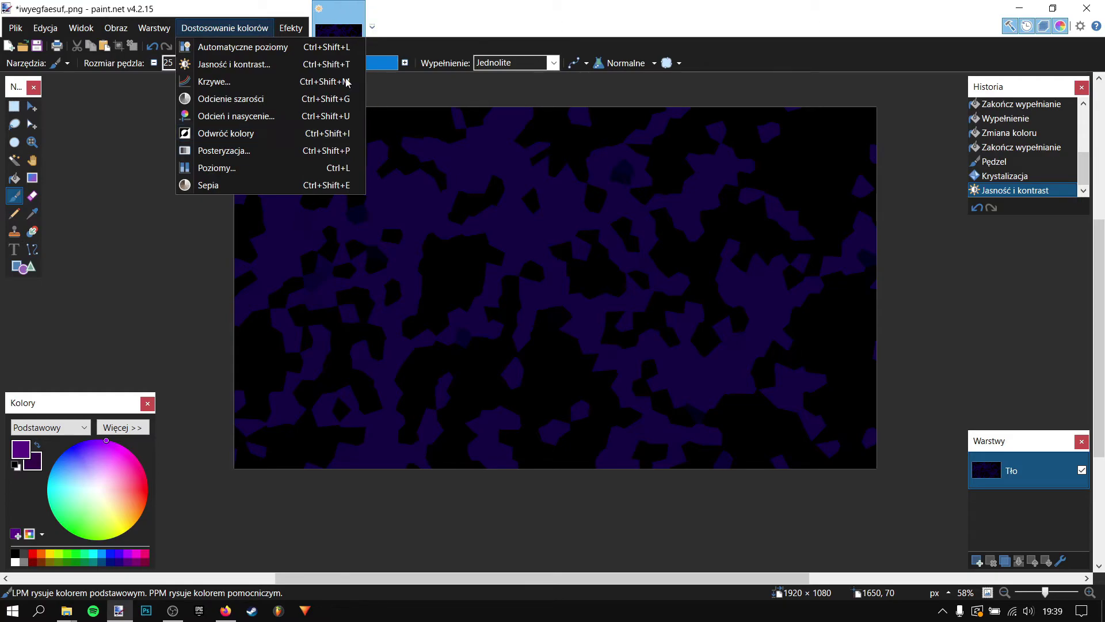
left_click(232, 123)
left_click_drag(515, 266, 631, 269)
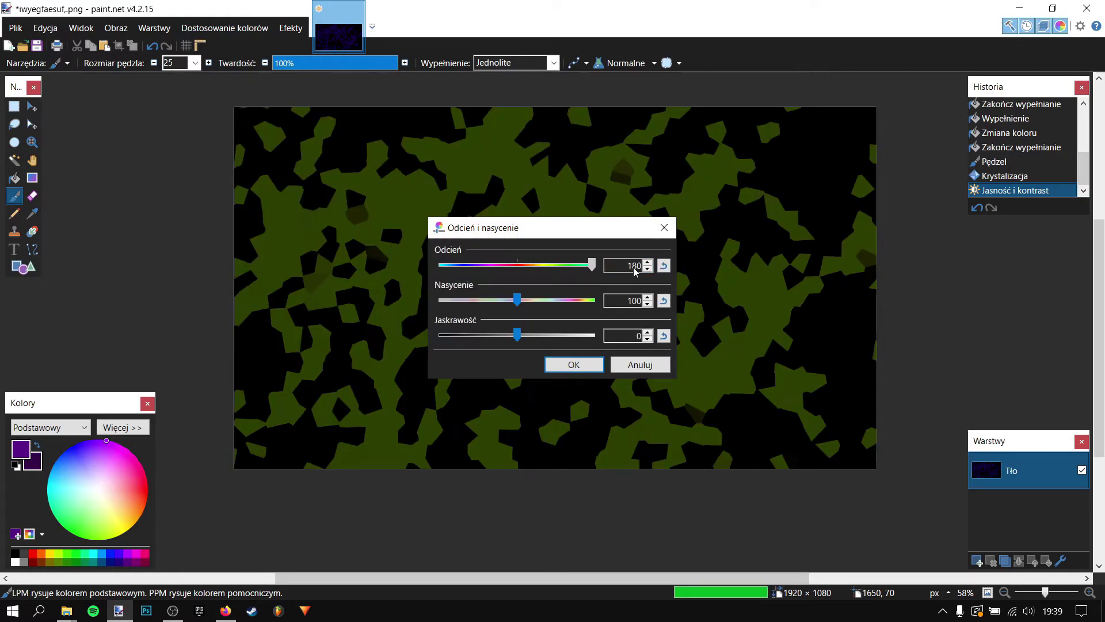
left_click_drag(595, 327, 558, 411)
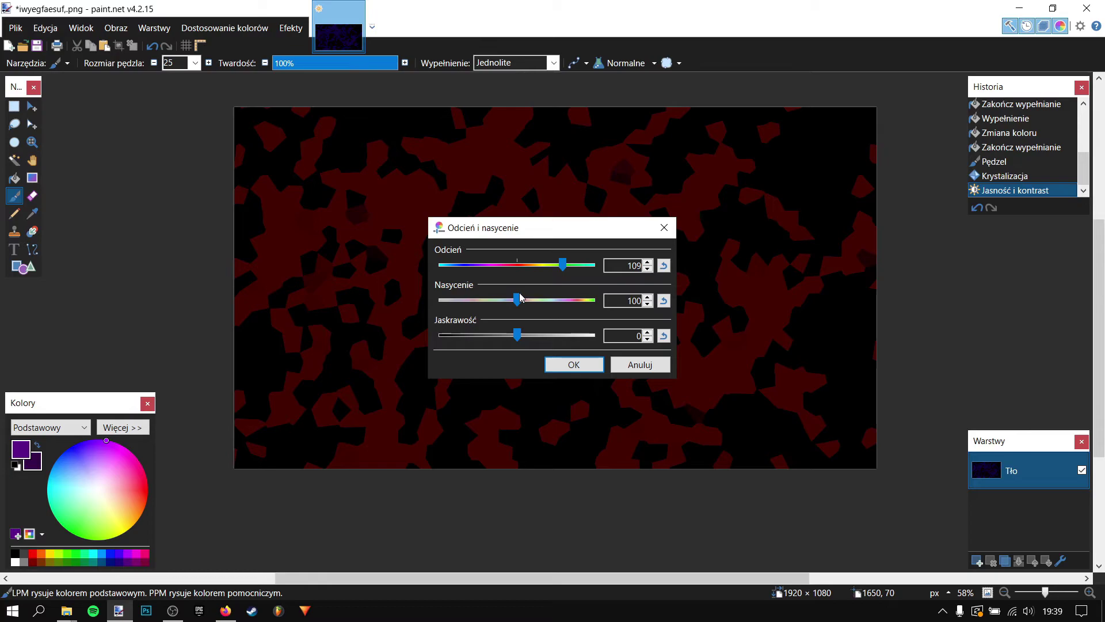
left_click_drag(565, 260, 248, 347)
left_click_drag(409, 329, 559, 351)
left_click_drag(517, 300, 628, 326)
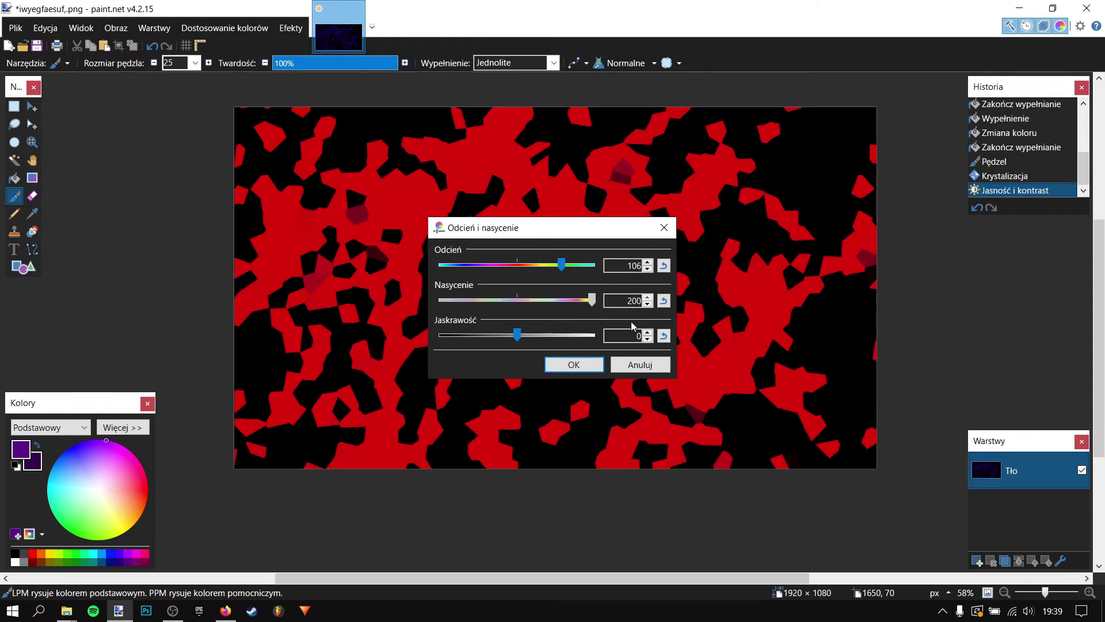